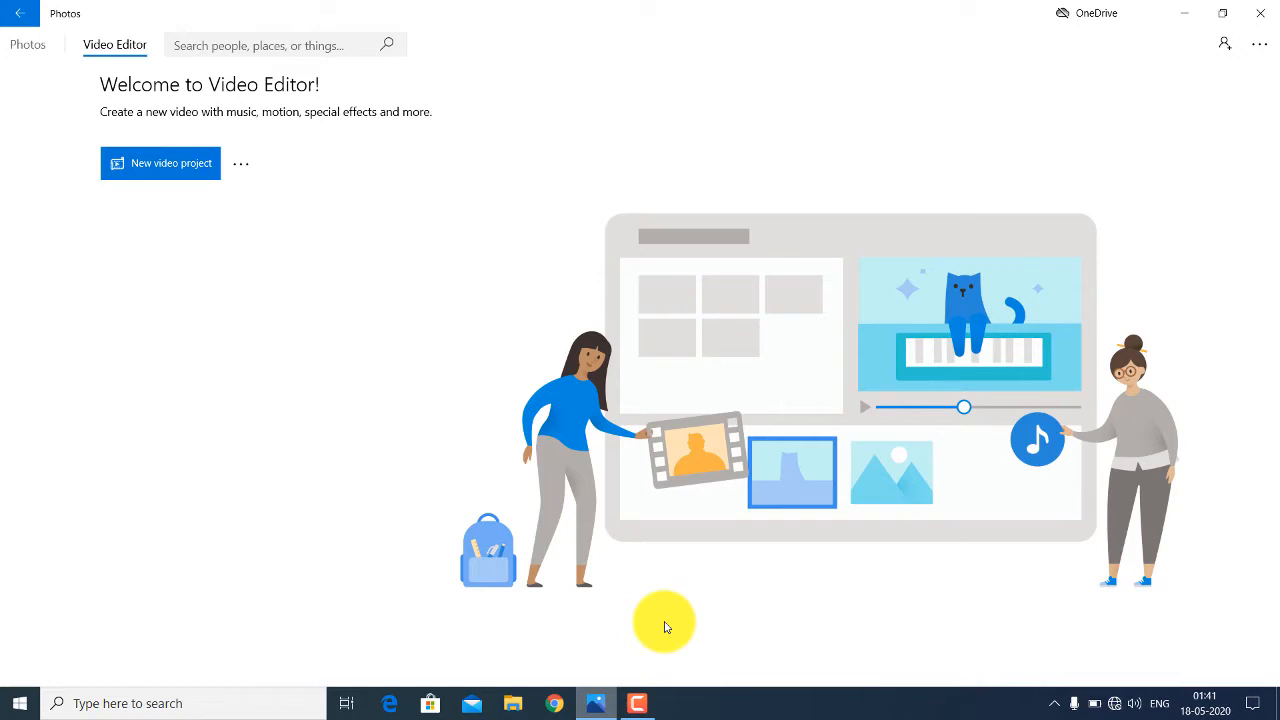
Close the open Photos window and launch Video Editor by searching Windows for "video editor".
click(1260, 17)
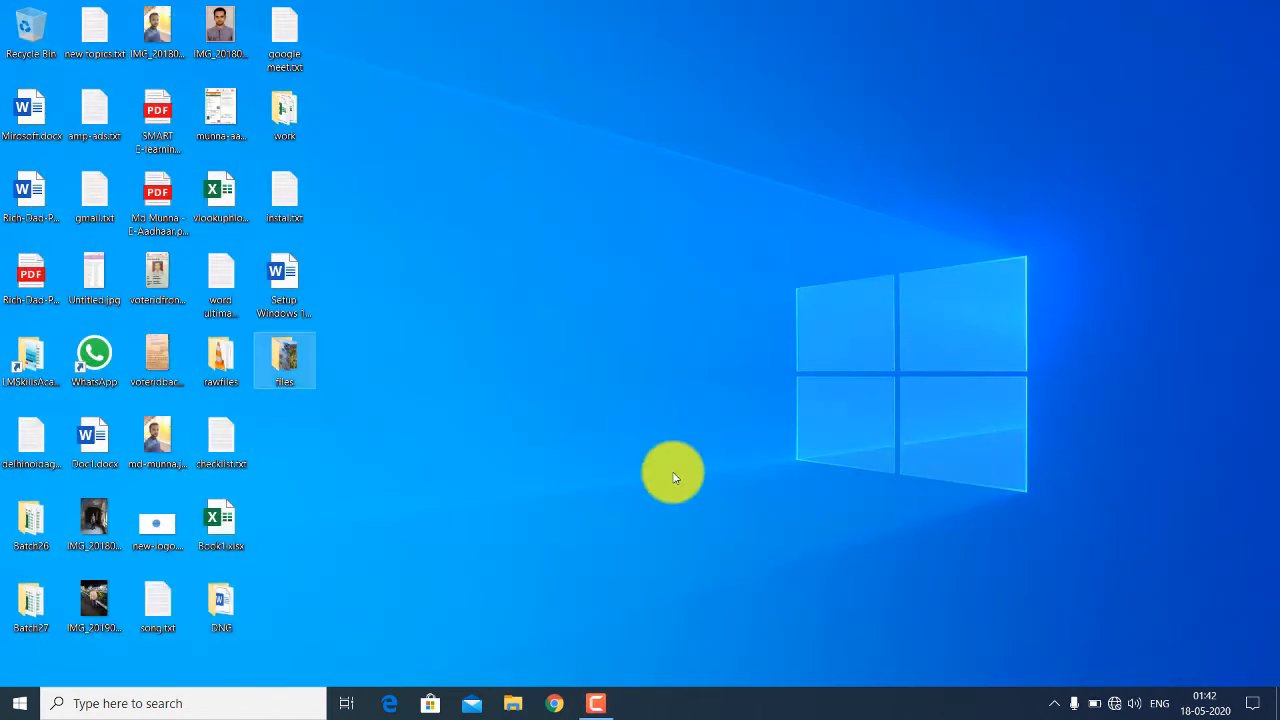
click(226, 703)
text(vi)
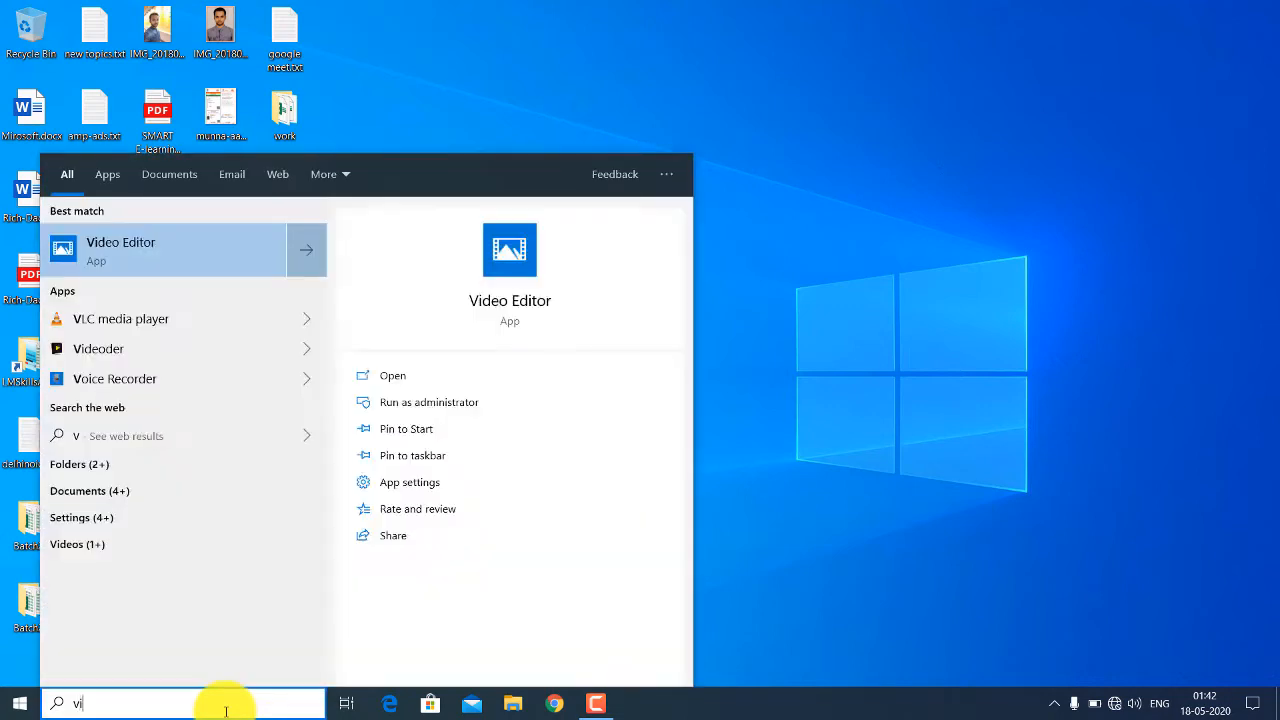
text(deo editor)
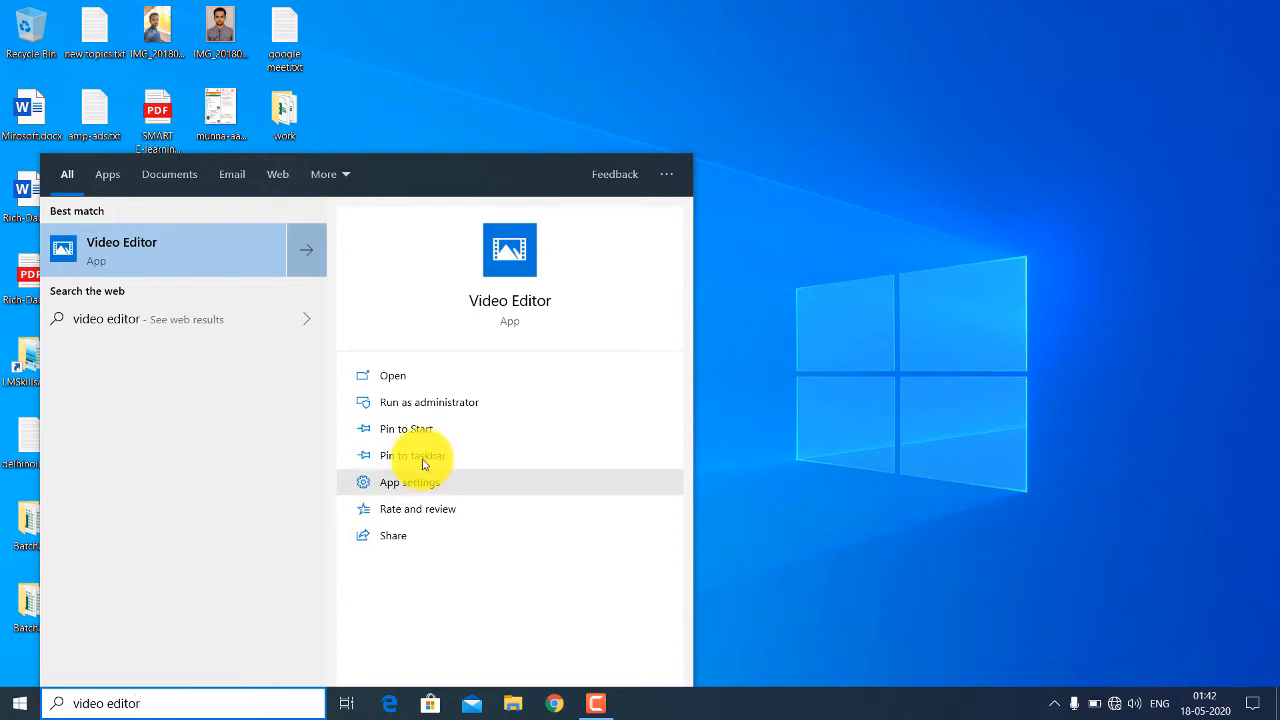
click(415, 378)
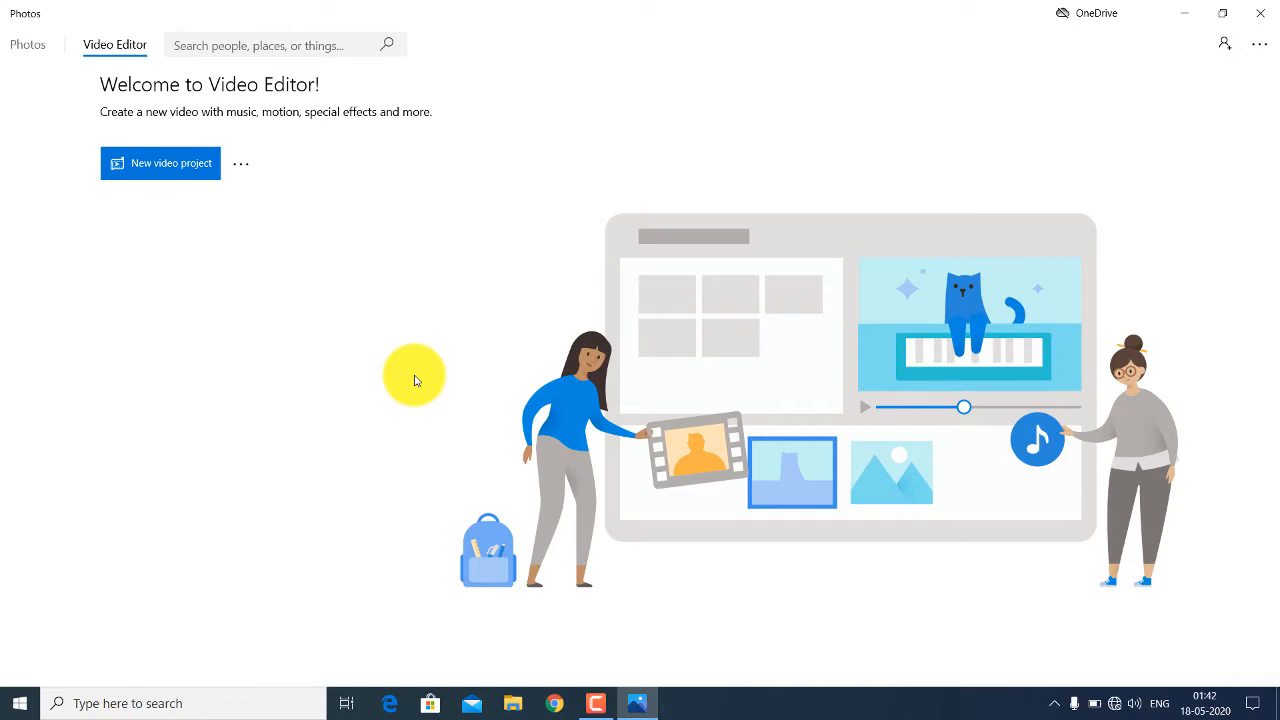
Create a new video project named TestVideoEditing.
click(158, 164)
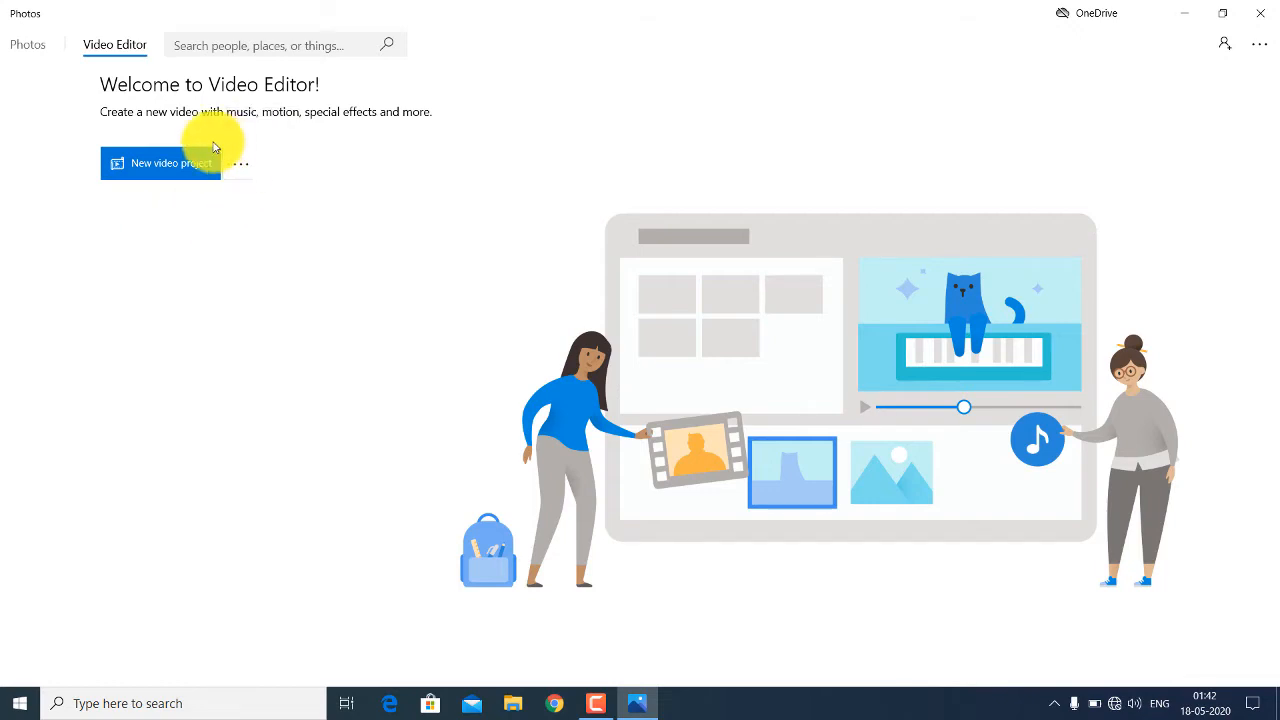
click(183, 166)
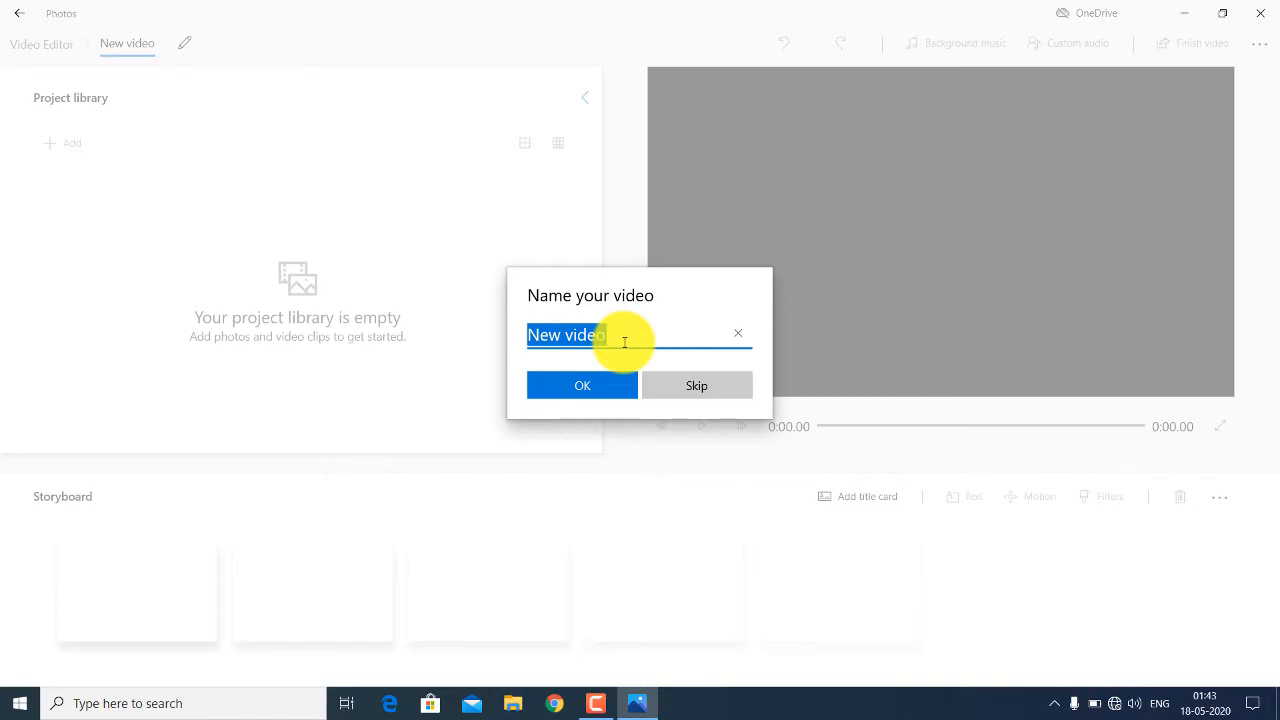
text(W)
key(BackSpace)
text(Test)
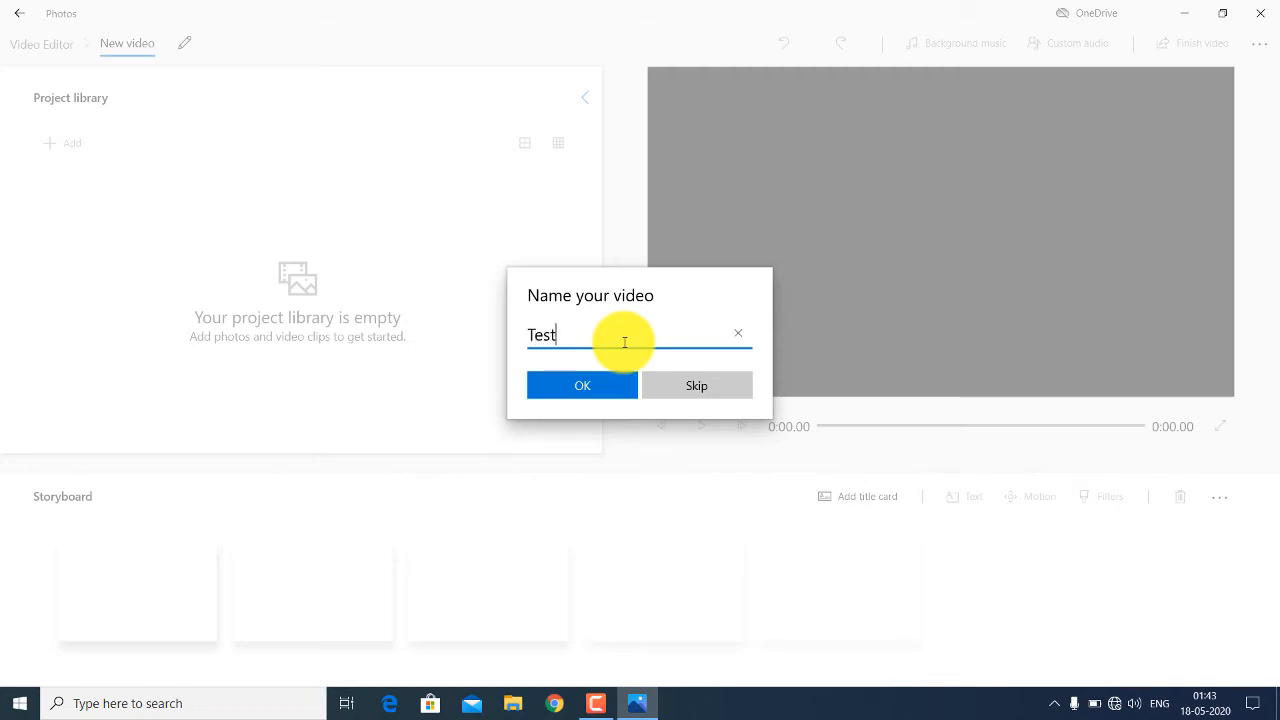
text(VideoEditing)
click(578, 388)
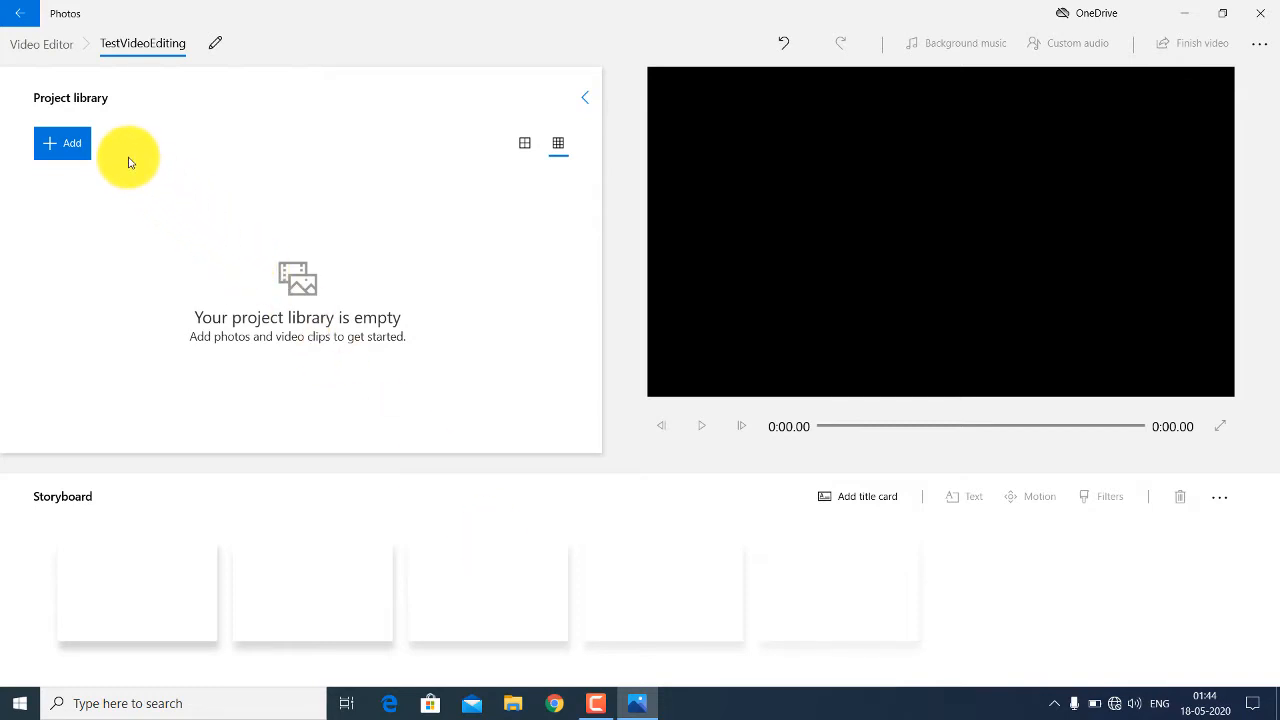
Import the Arch Bridge, Rocky Seashore and Vineyards photos and the MP4 video from the PC's Desktop files folder into the project library.
click(68, 145)
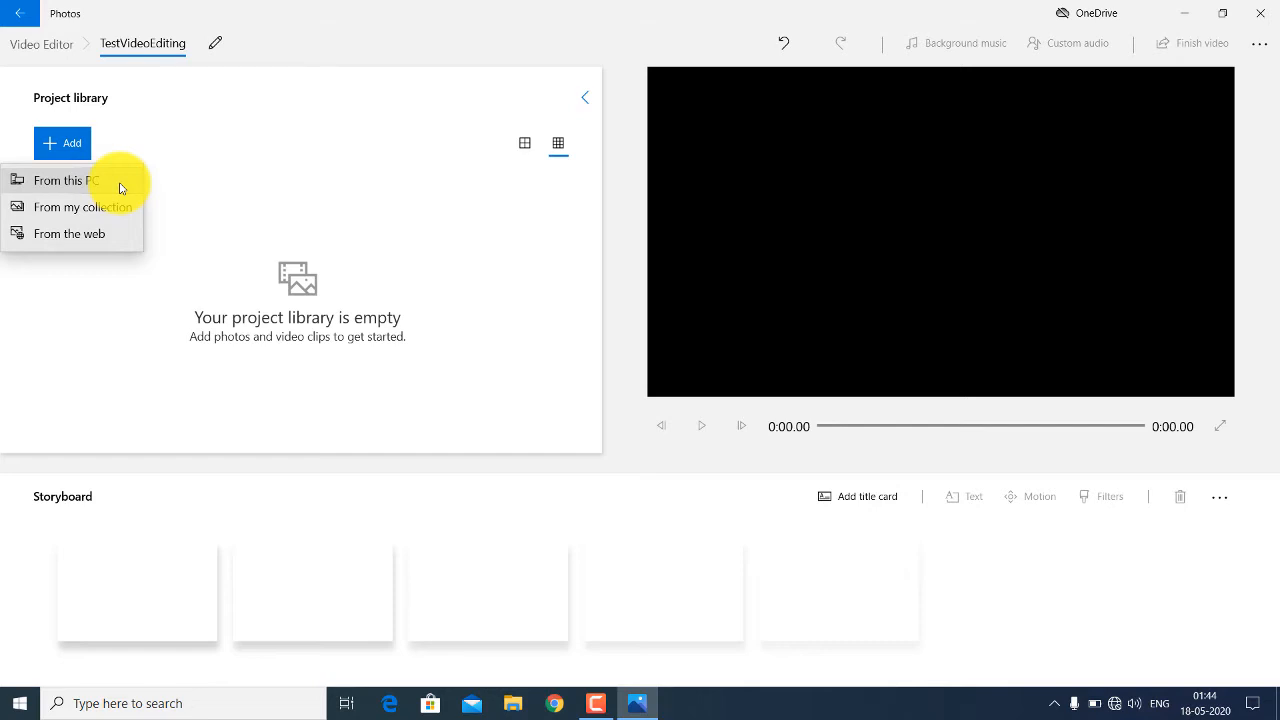
click(119, 188)
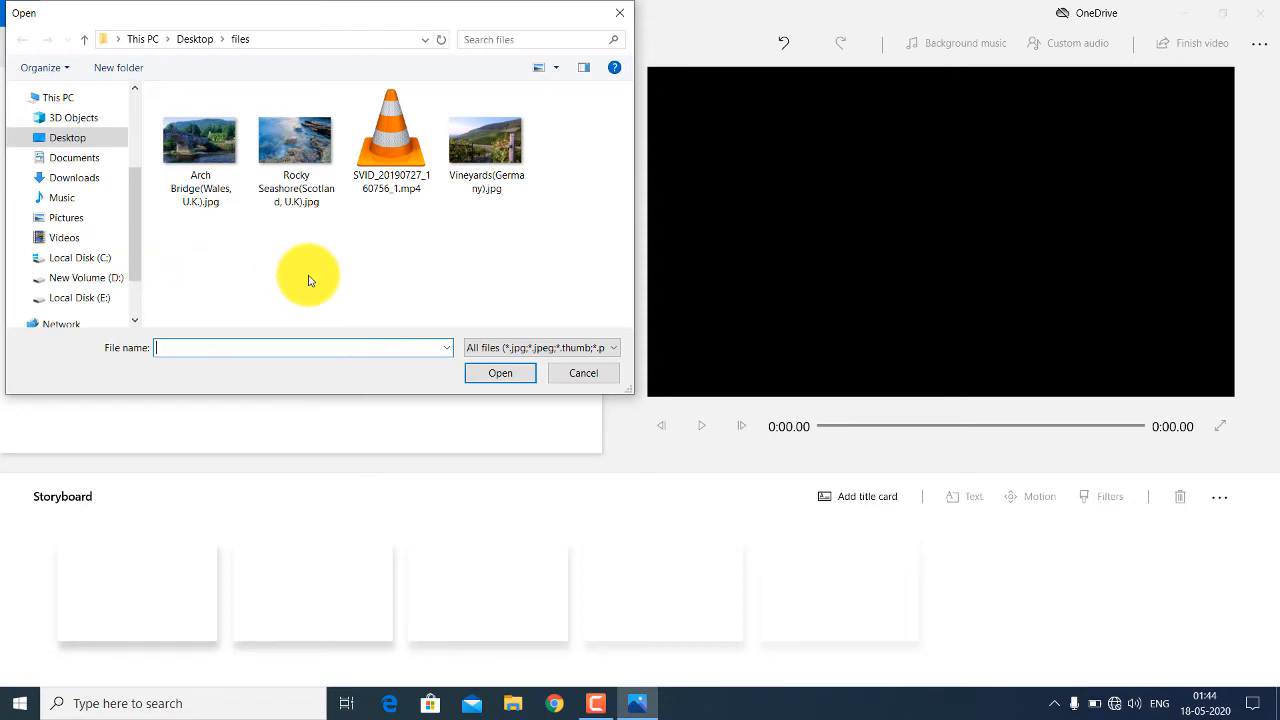
click(178, 160)
ctrl+click(278, 150)
ctrl+click(398, 140)
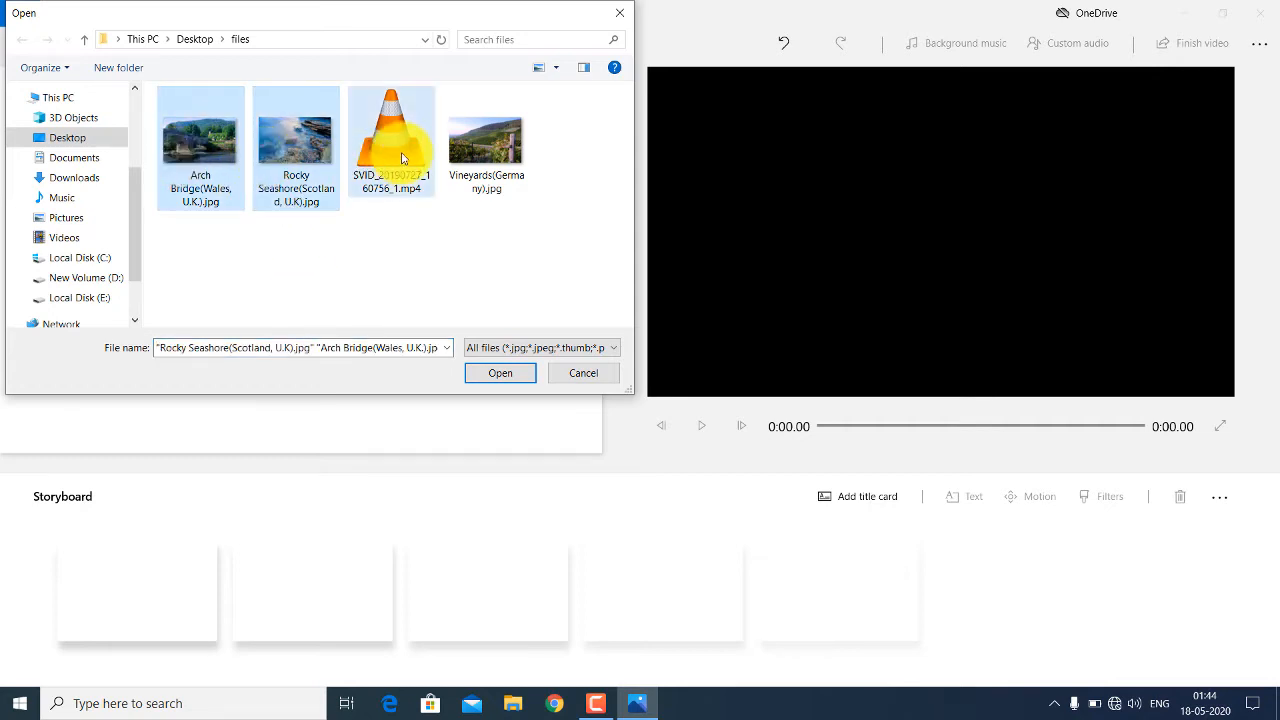
ctrl+click(475, 158)
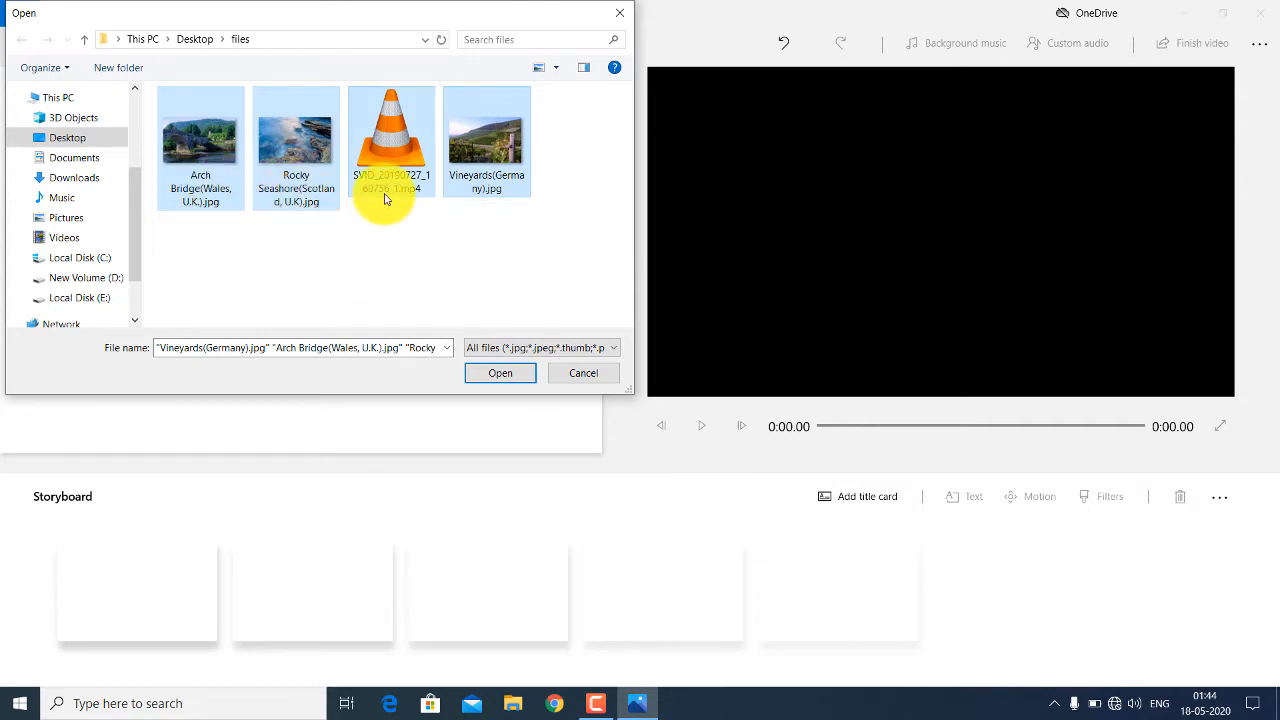
click(494, 373)
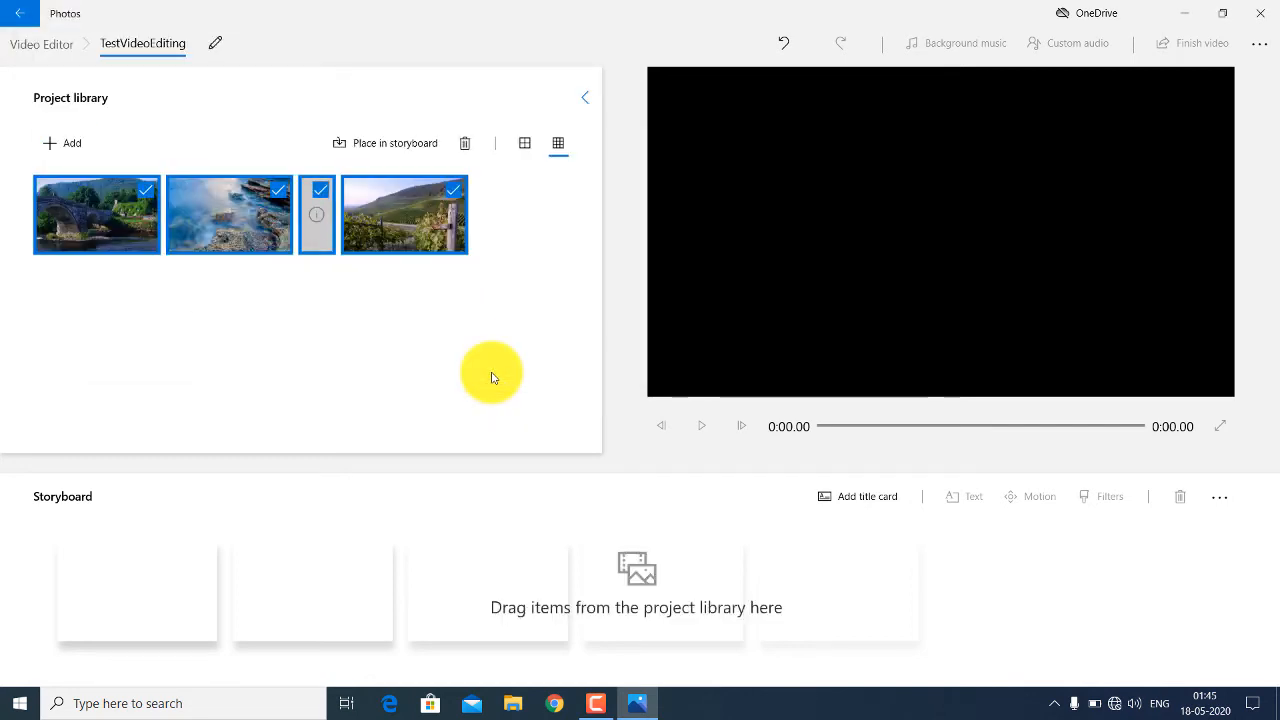
click(394, 307)
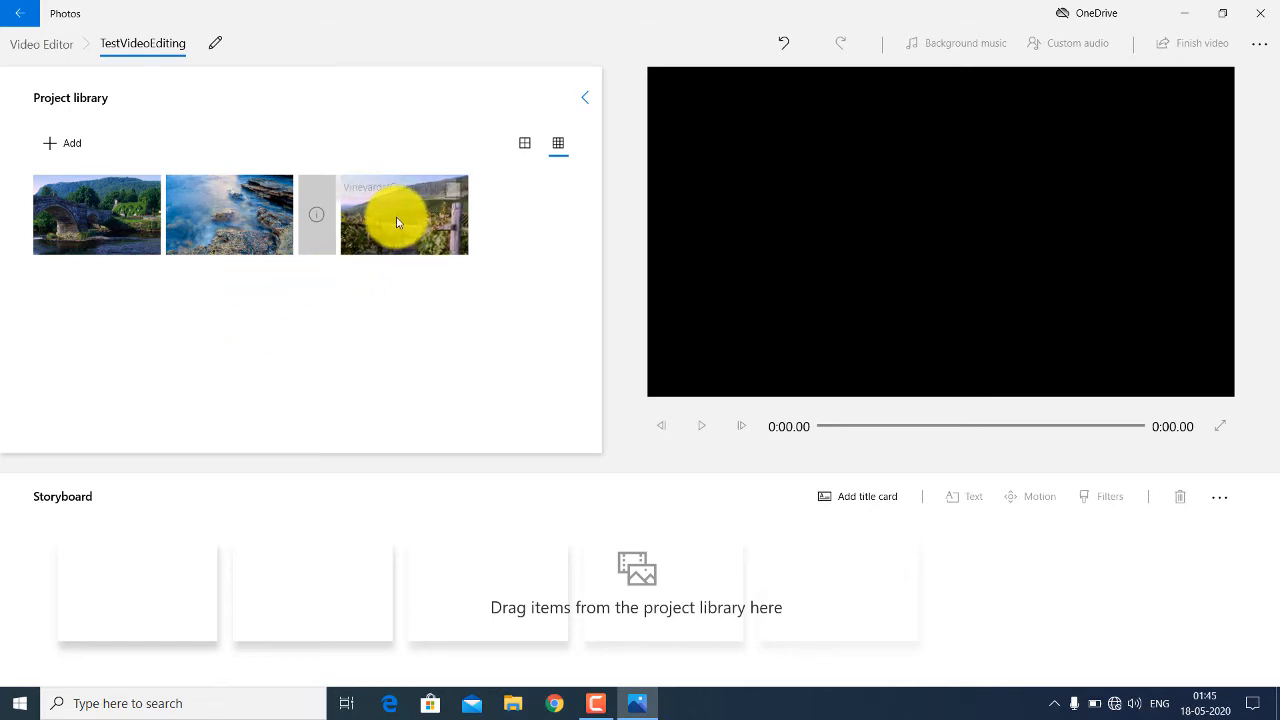
Place the vineyard photo, bridge photo, video and seashore photo in that order on the storyboard and briefly preview the sequence.
drag(196, 575, 143, 591)
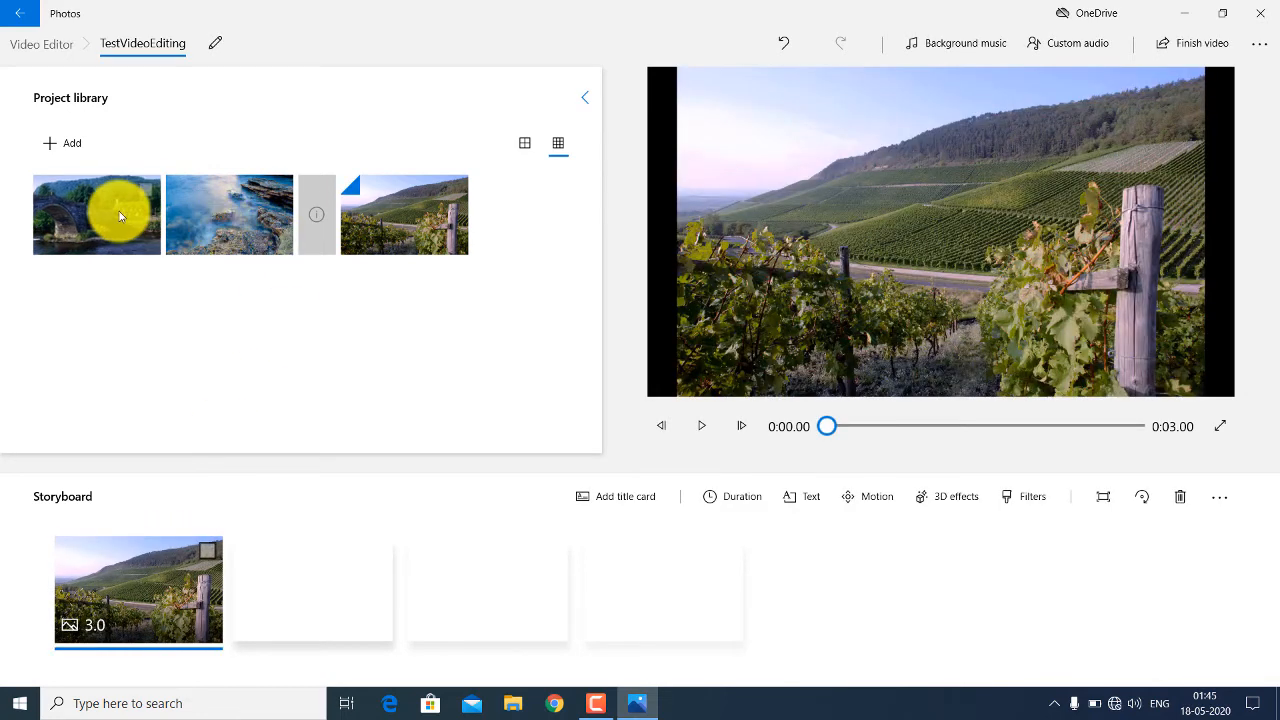
drag(114, 212, 318, 600)
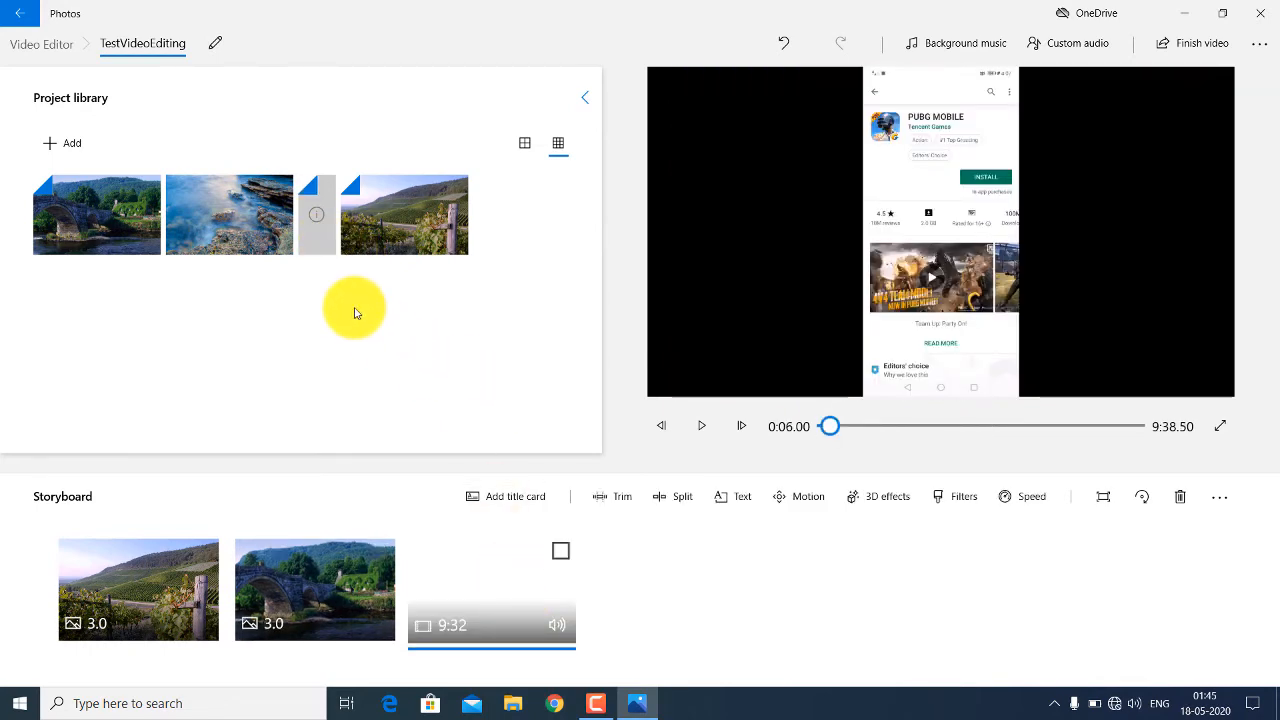
drag(240, 240, 700, 610)
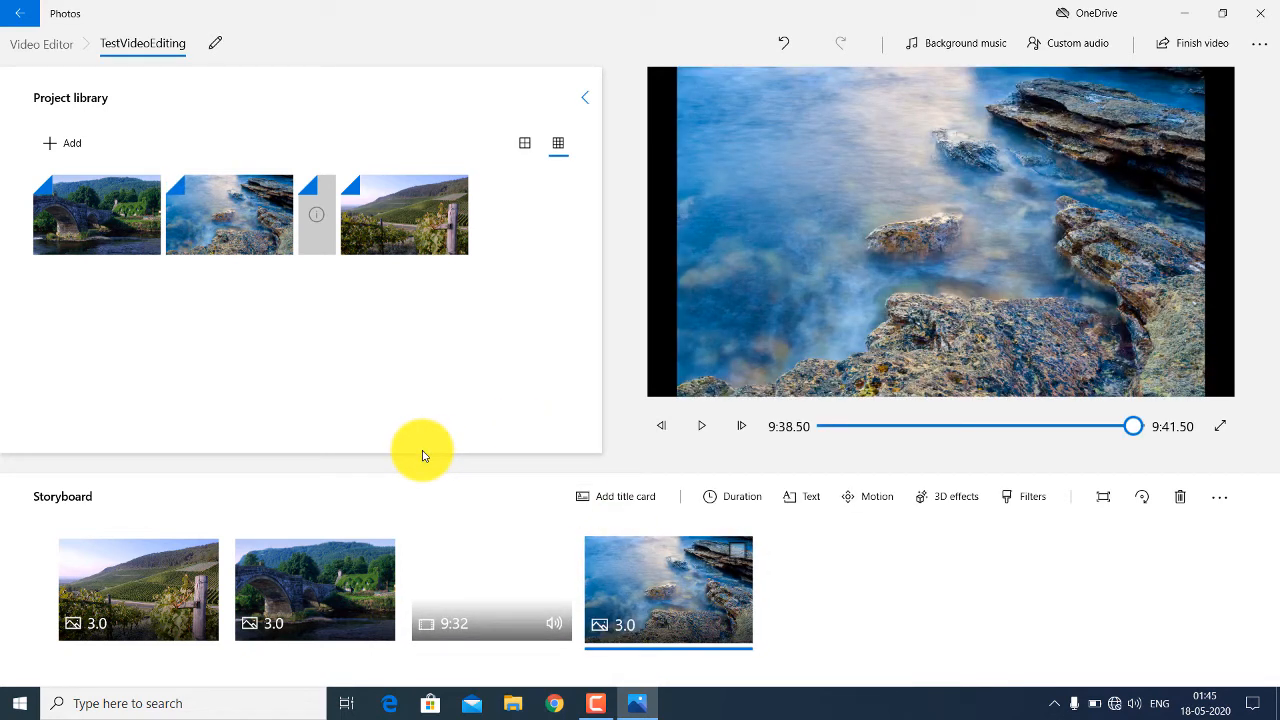
click(157, 571)
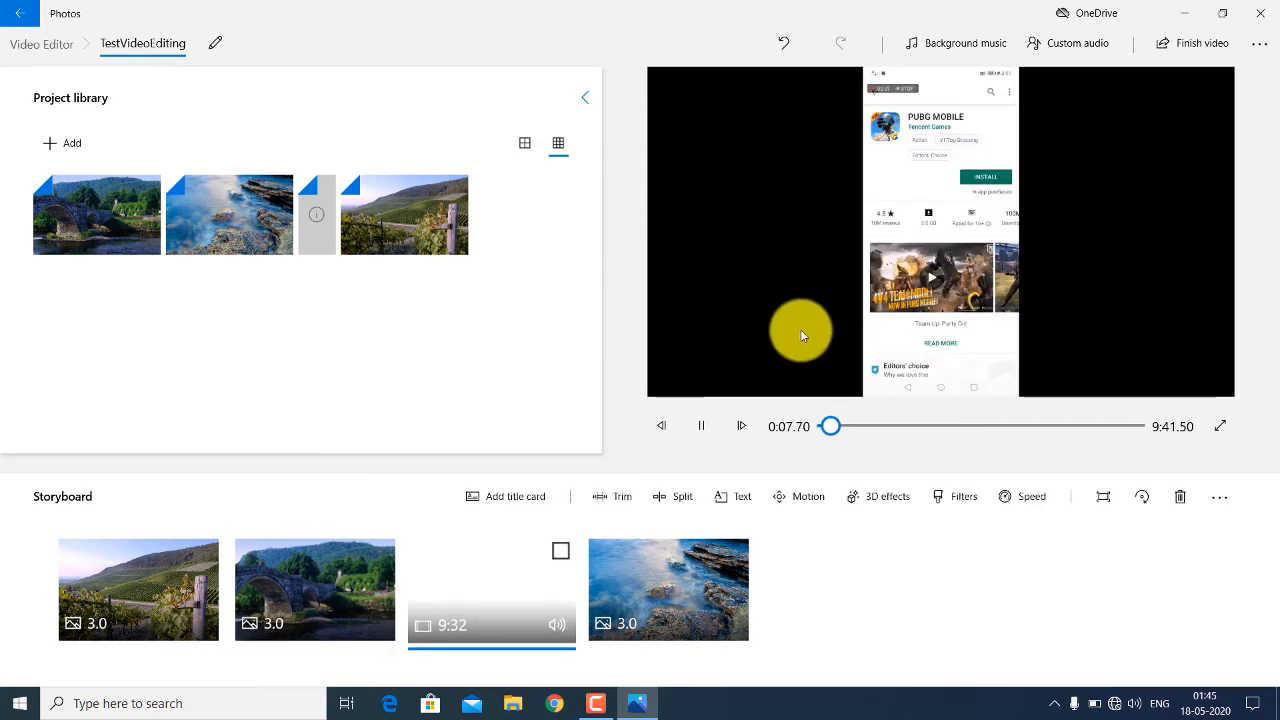
click(699, 427)
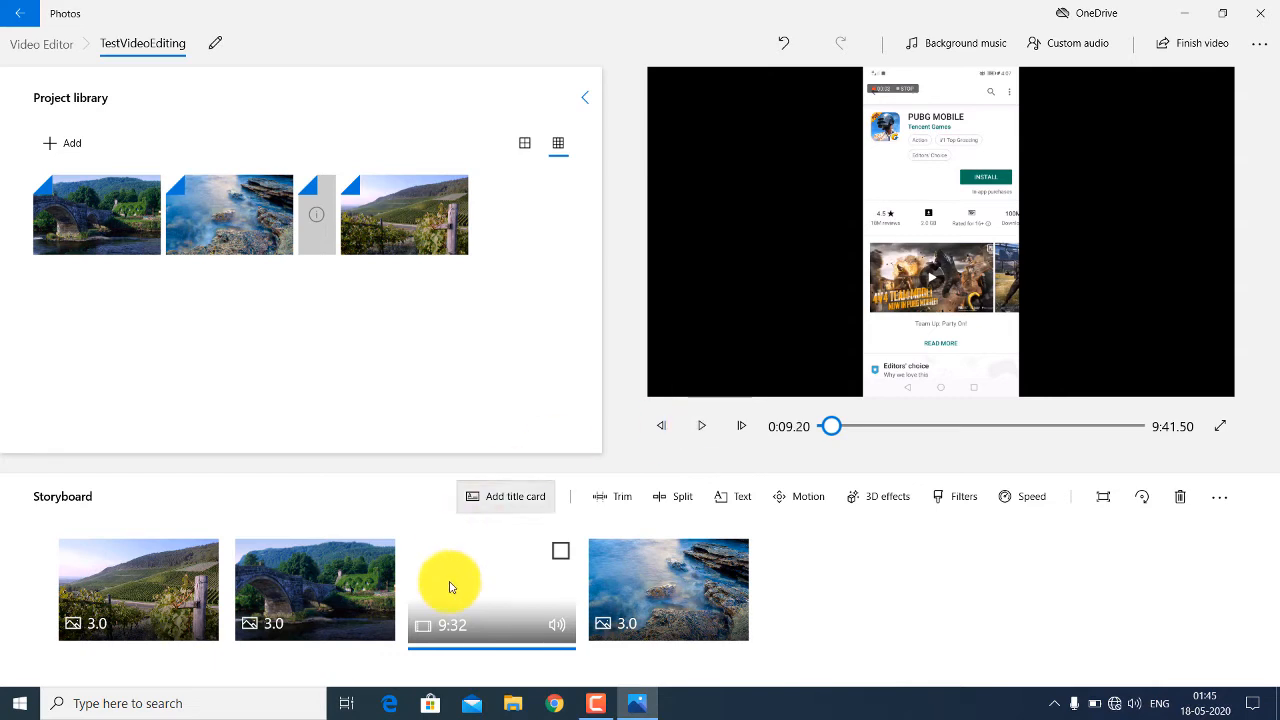
Mute the sound of the video clip on the storyboard.
click(563, 631)
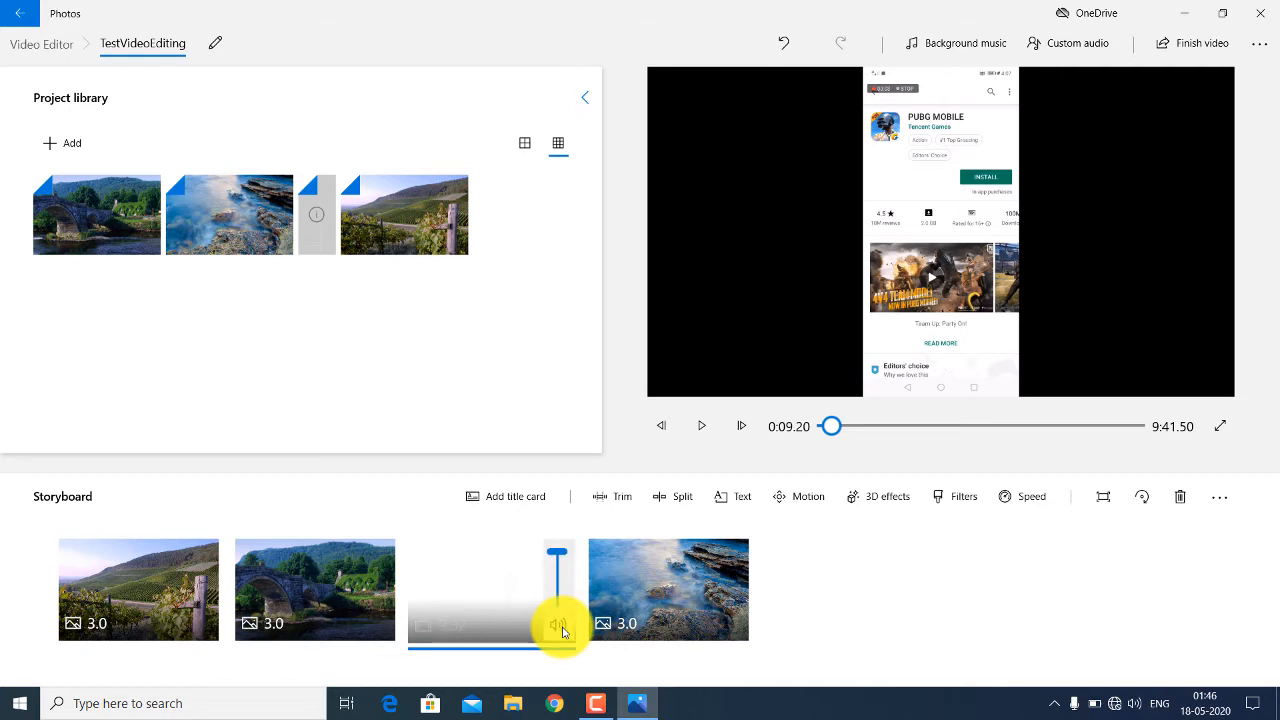
click(558, 566)
drag(558, 566, 551, 609)
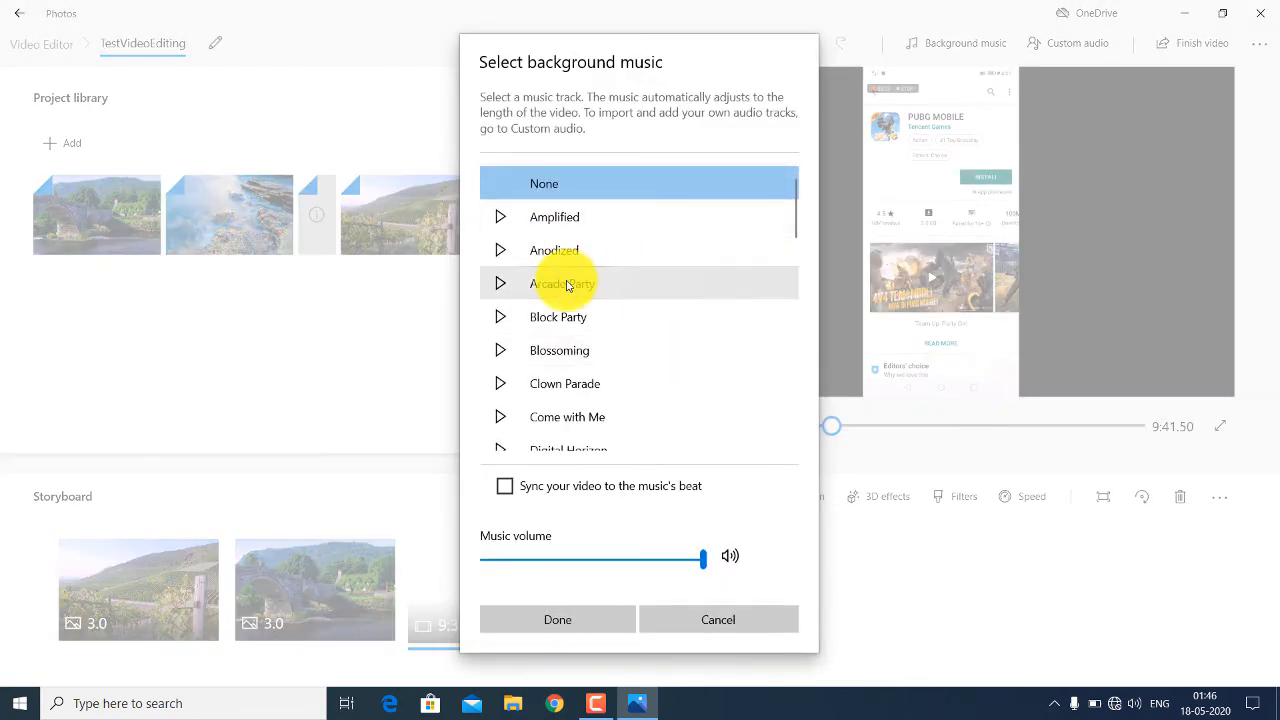
Listen to previews of the Arcade Party and Clown Parade background music tracks.
click(501, 289)
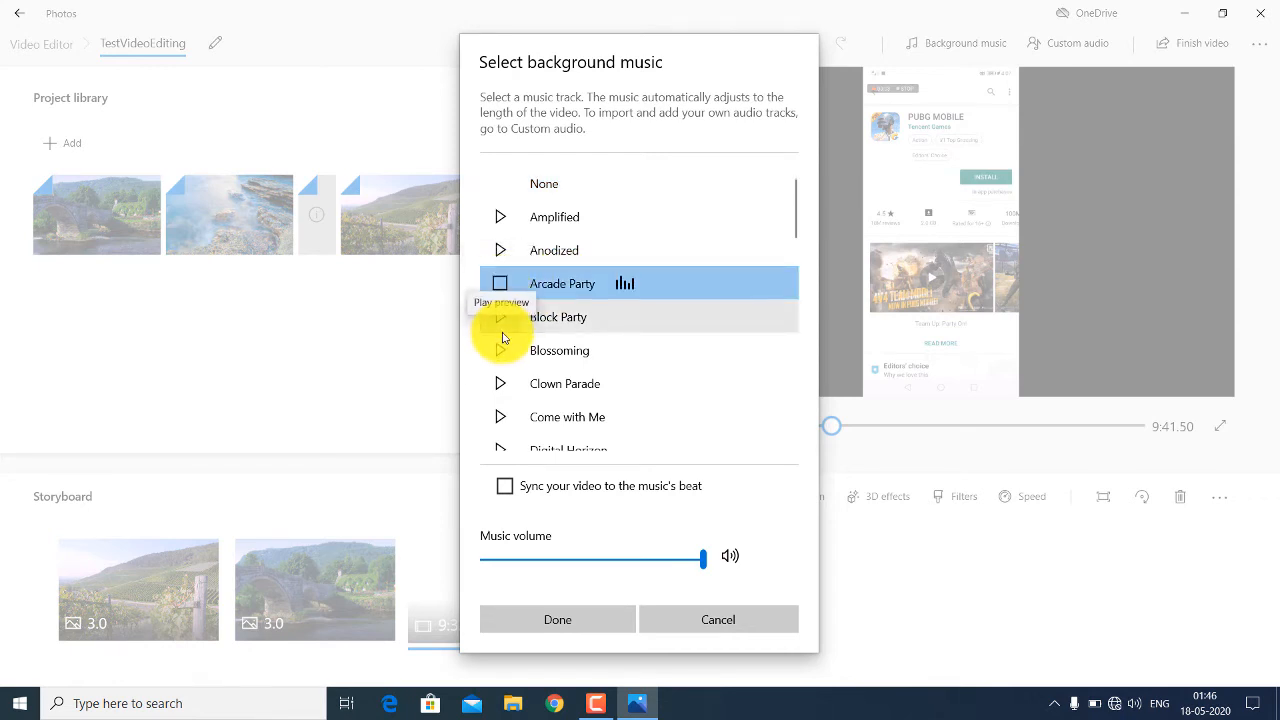
click(500, 288)
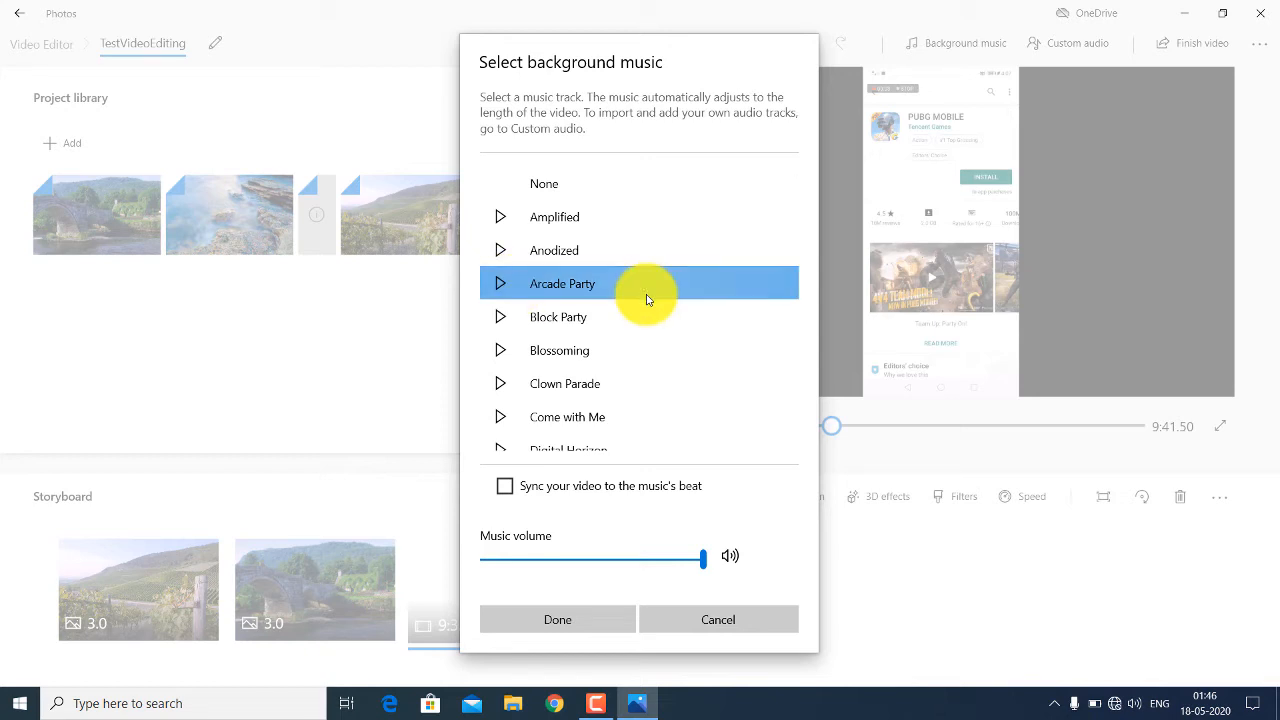
click(498, 385)
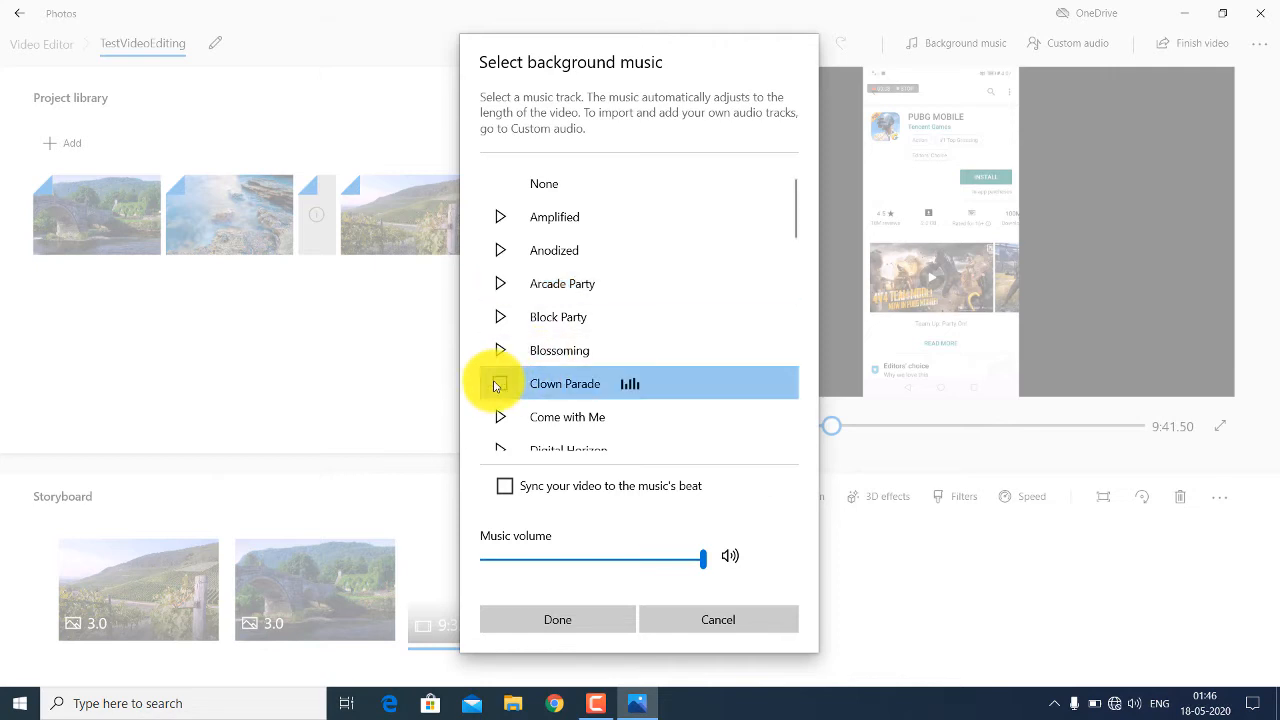
click(498, 385)
Apply Block Party as background music with the music volume lowered to about two-thirds.
click(699, 328)
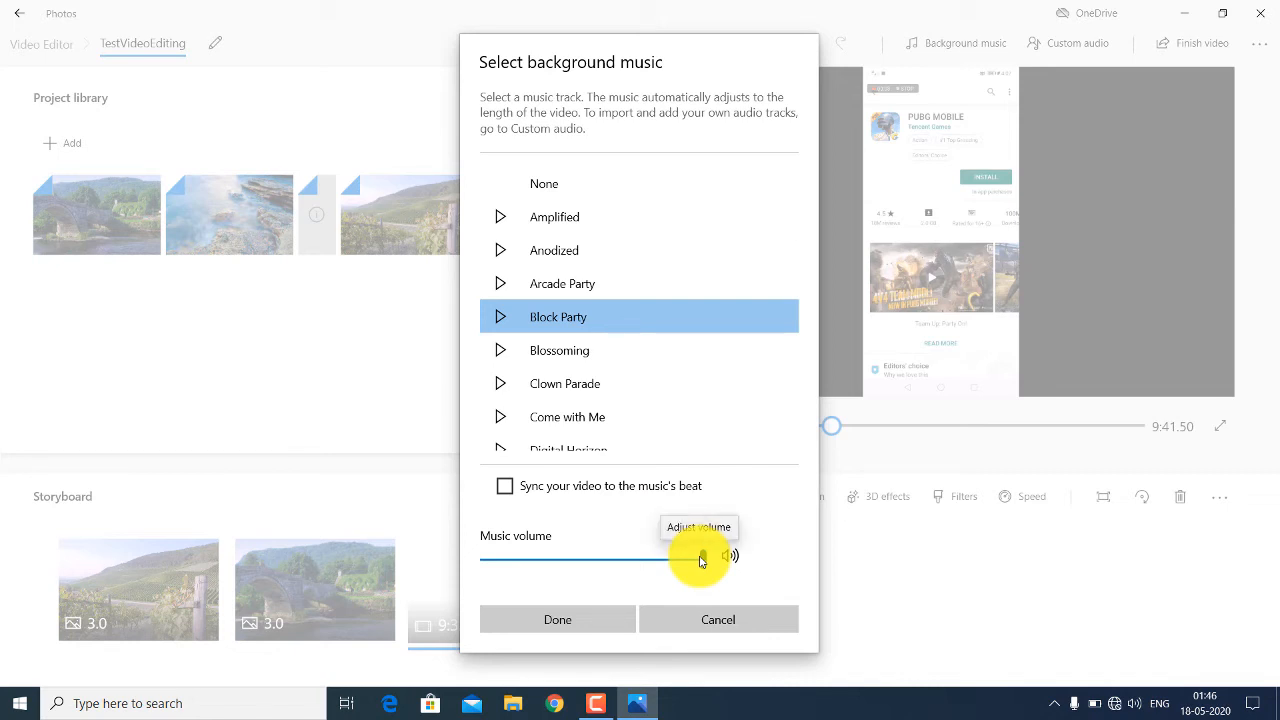
drag(703, 560, 635, 560)
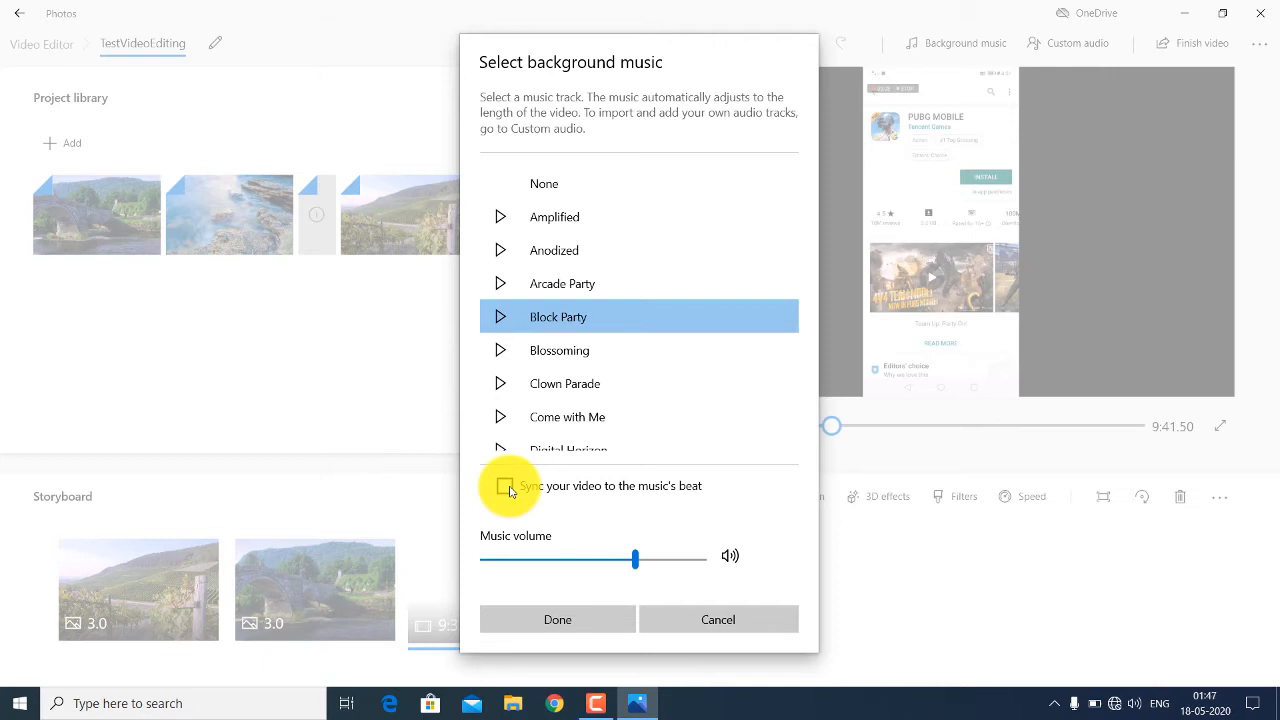
click(553, 621)
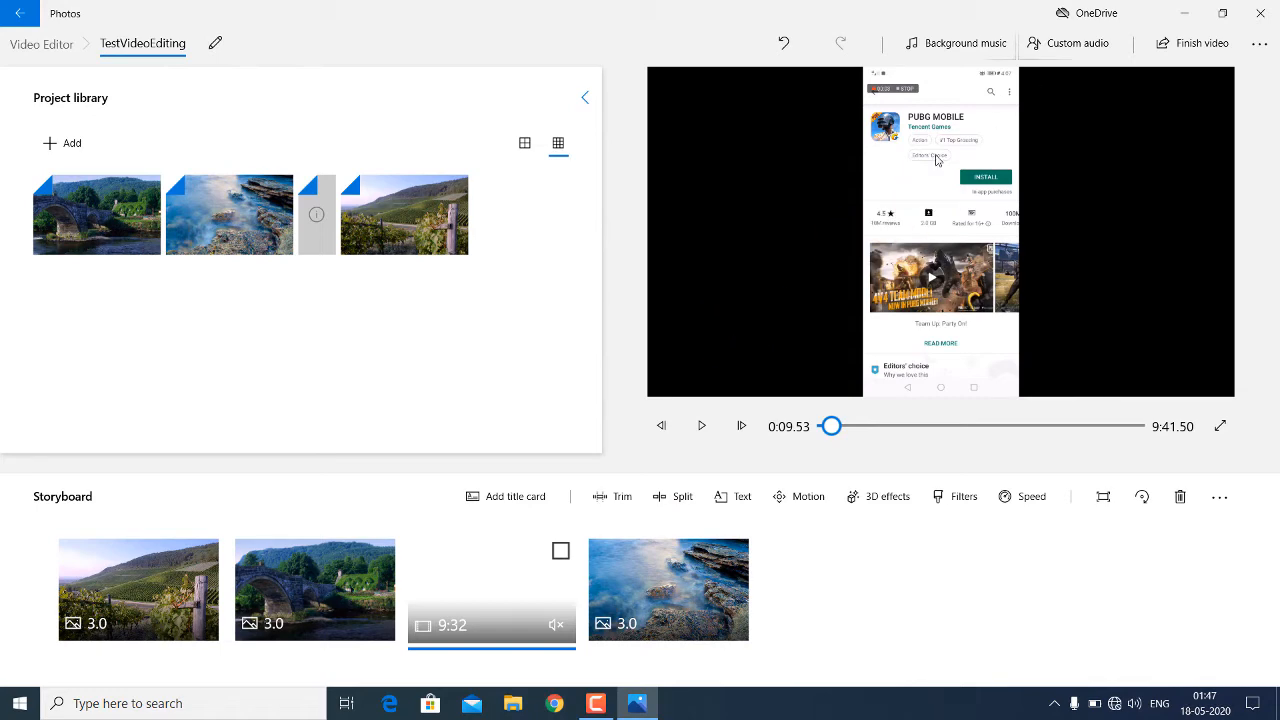
Look at the custom audio options without adding a file, and scrub through the video clip to 2:26.30.
drag(828, 432, 822, 430)
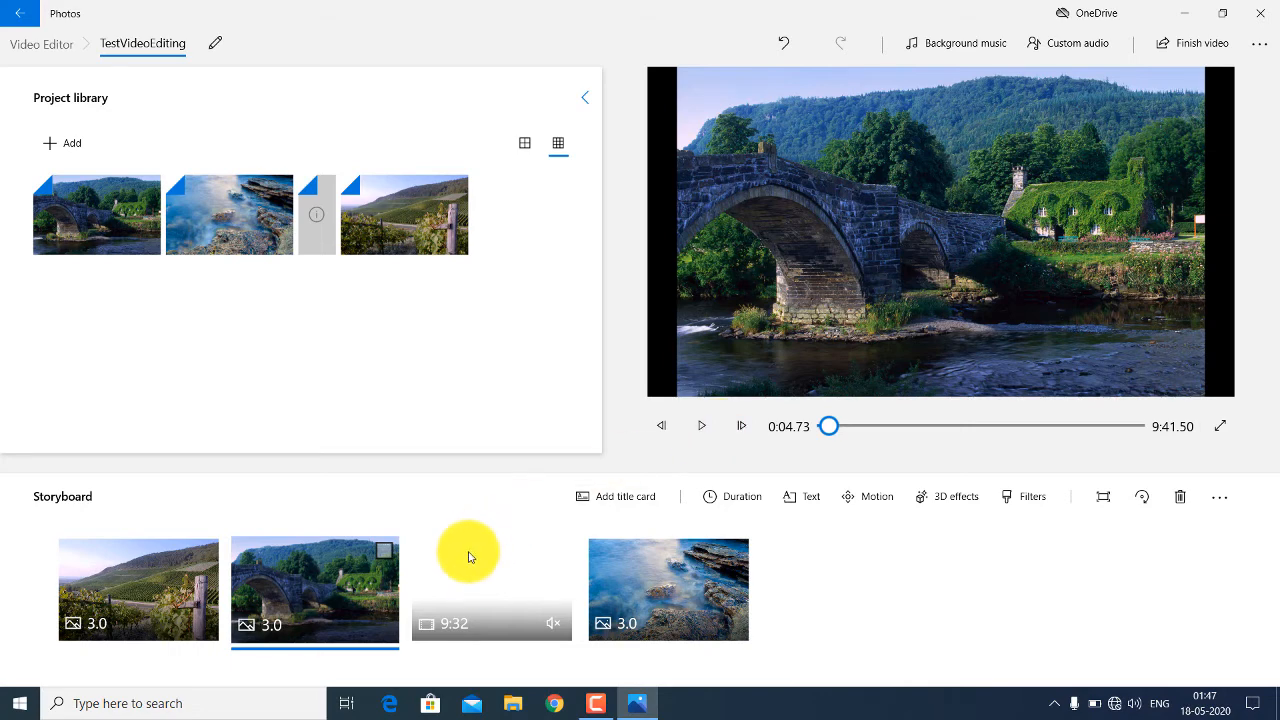
click(1066, 43)
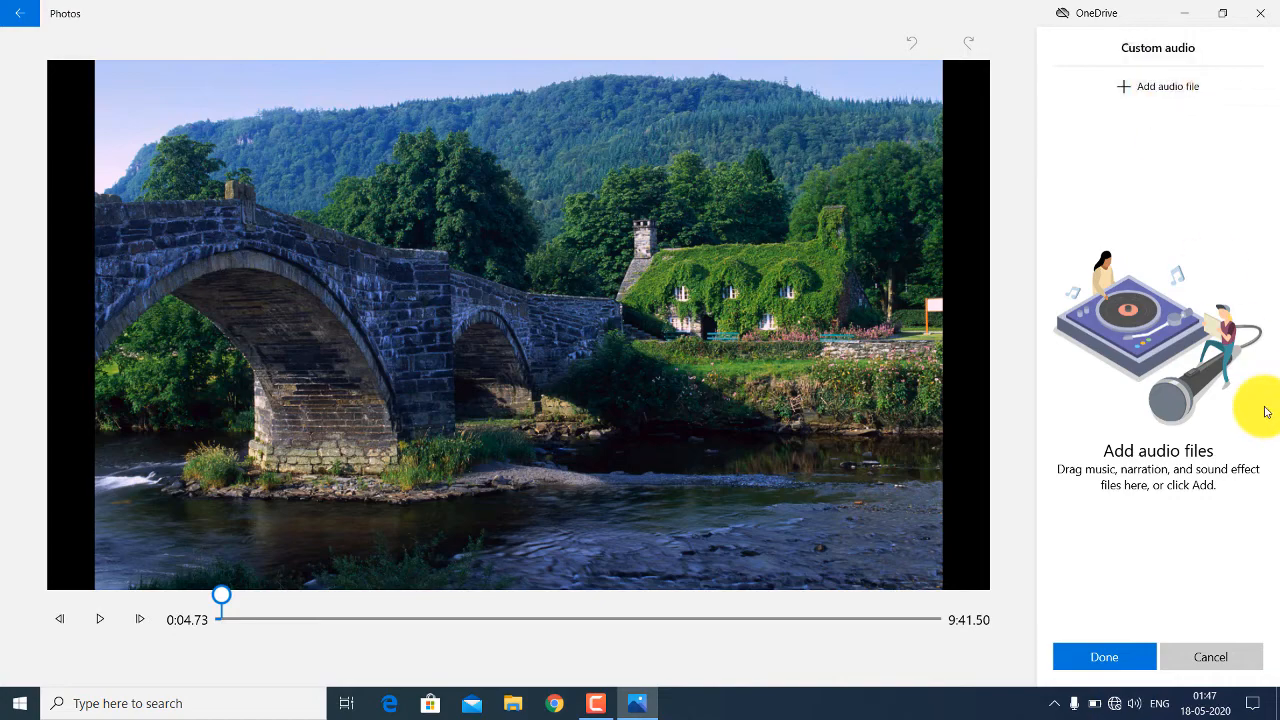
click(1185, 655)
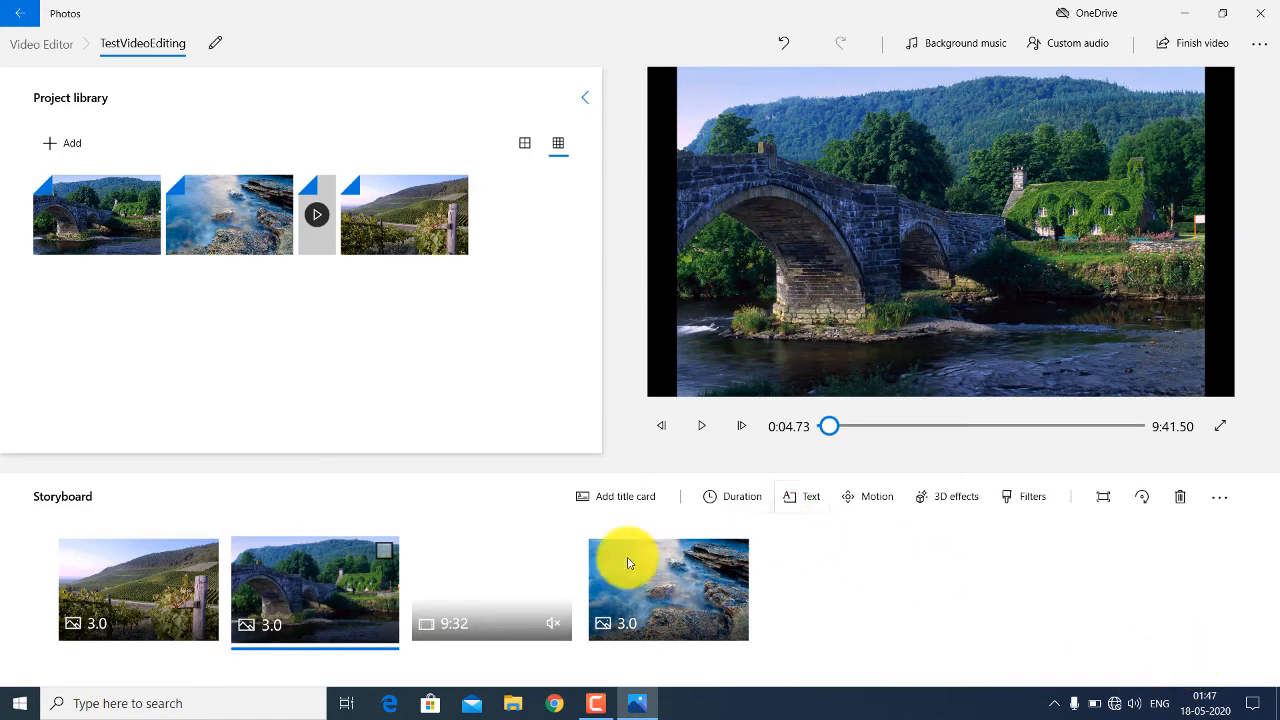
click(484, 585)
drag(829, 426, 905, 426)
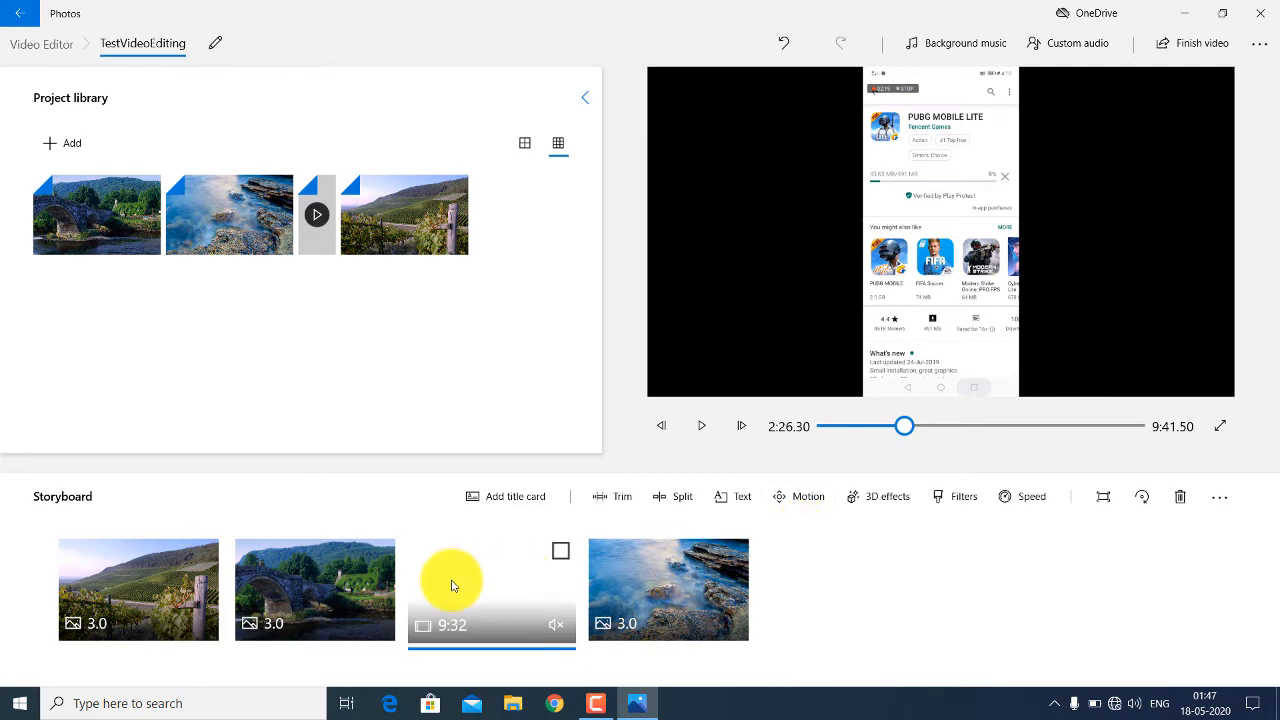
Add the text "Landscape" to the vineyard photo, the first item on the storyboard.
click(191, 571)
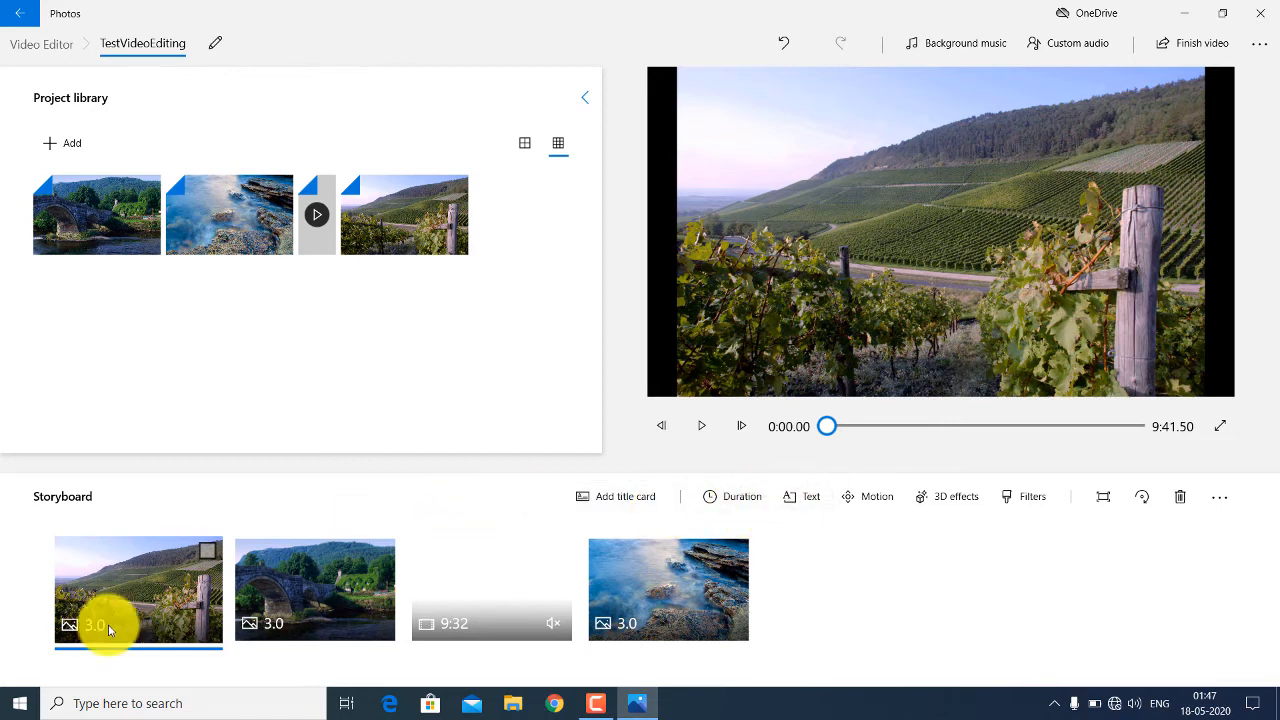
click(810, 498)
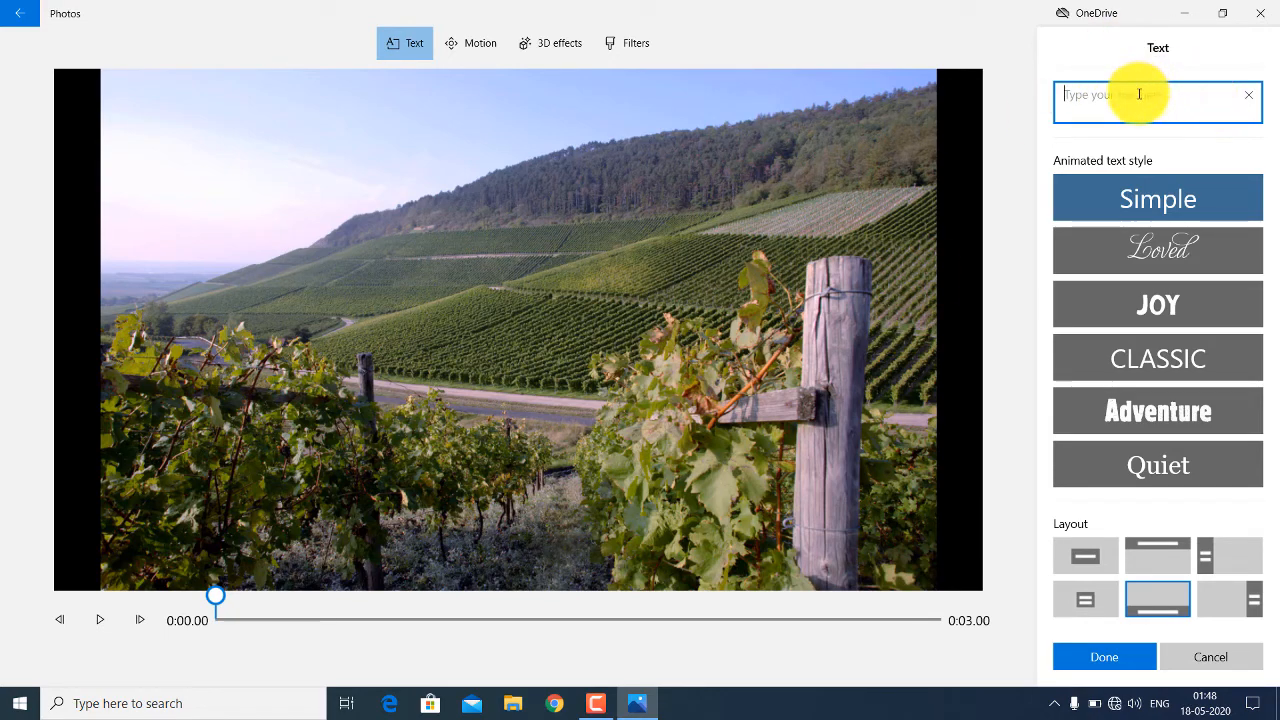
text(Landscape)
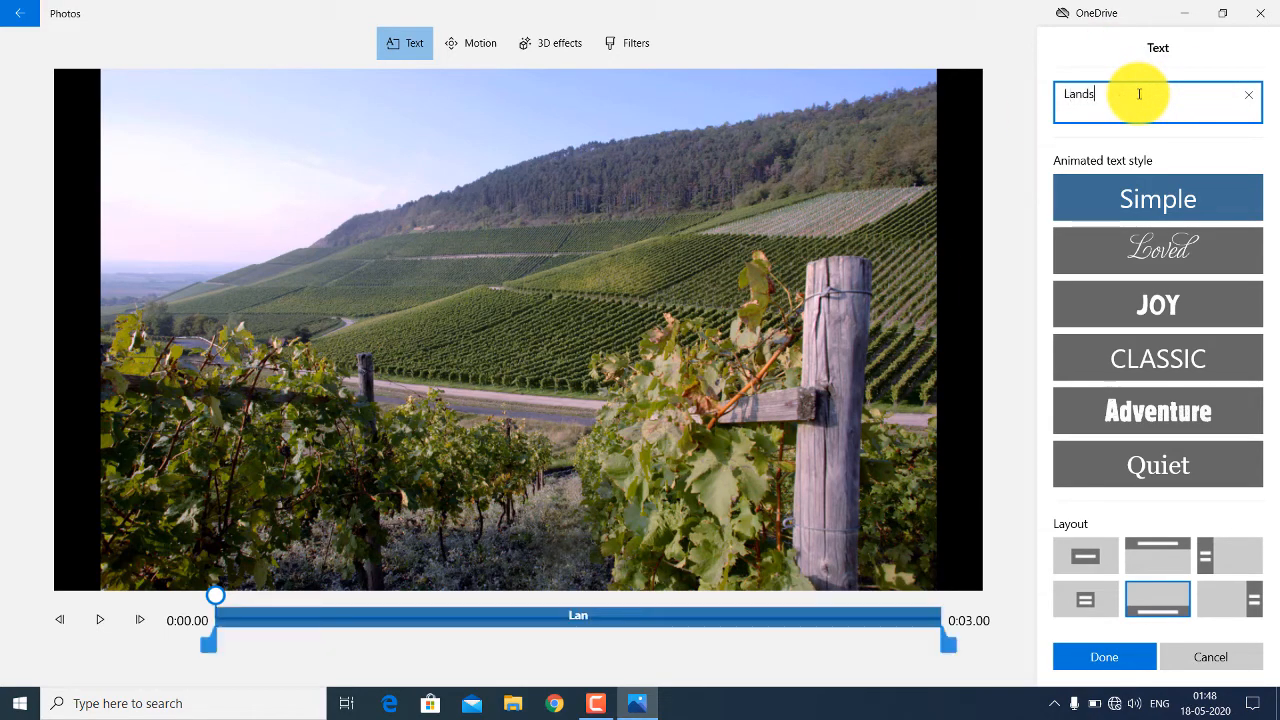
Compare the Adventure, Joy and Loved animated styles on the Landscape text, and settle on the Quiet style.
click(1157, 352)
click(1163, 392)
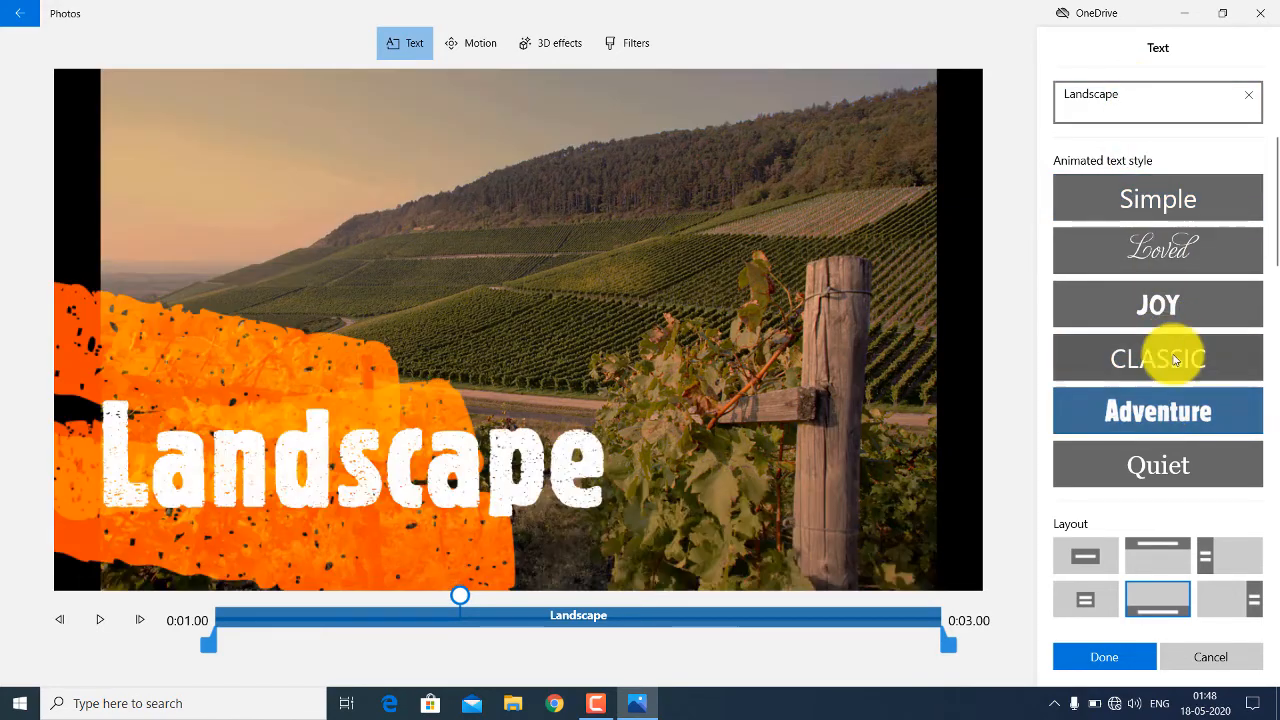
click(1158, 310)
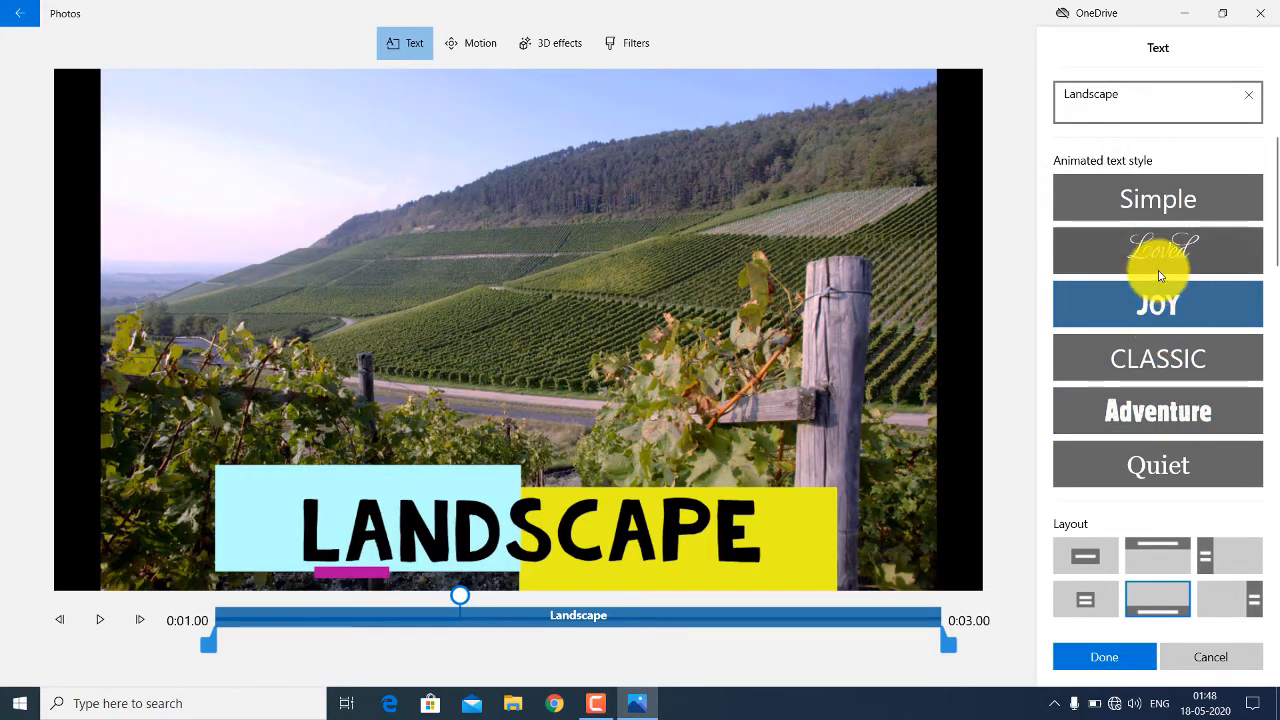
click(1159, 268)
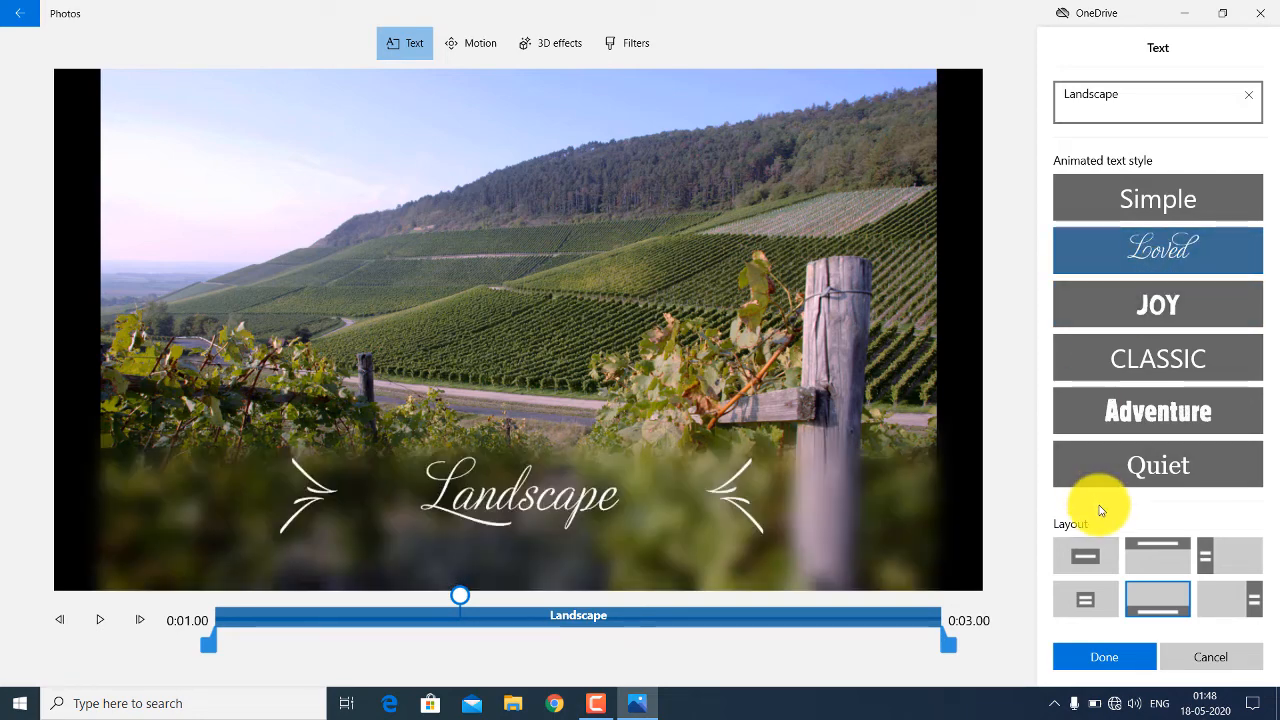
click(1157, 412)
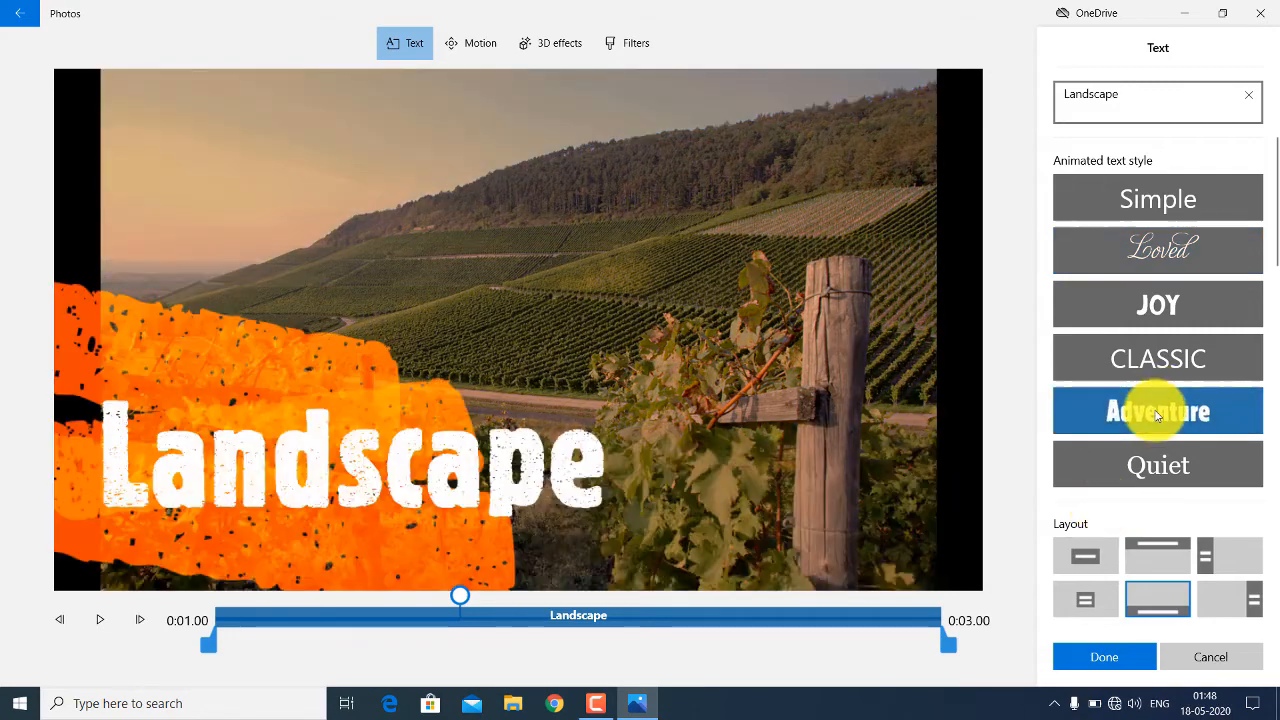
click(1136, 468)
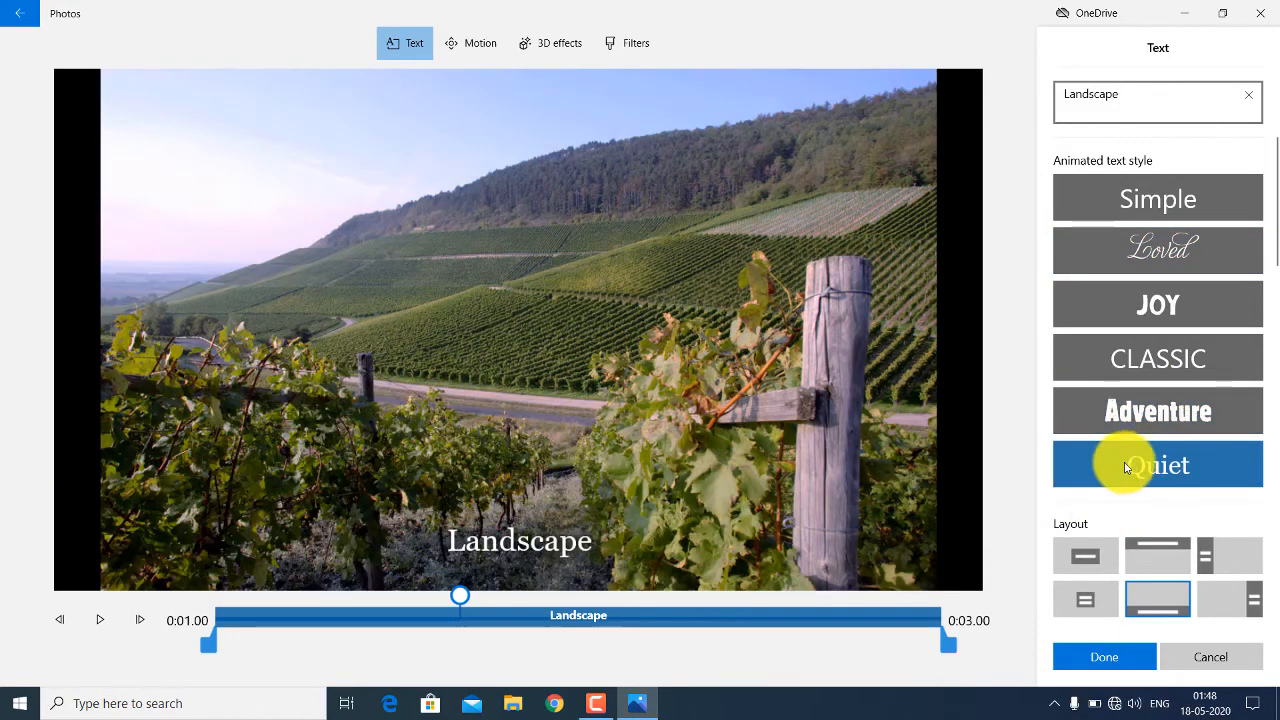
click(1140, 400)
click(1141, 457)
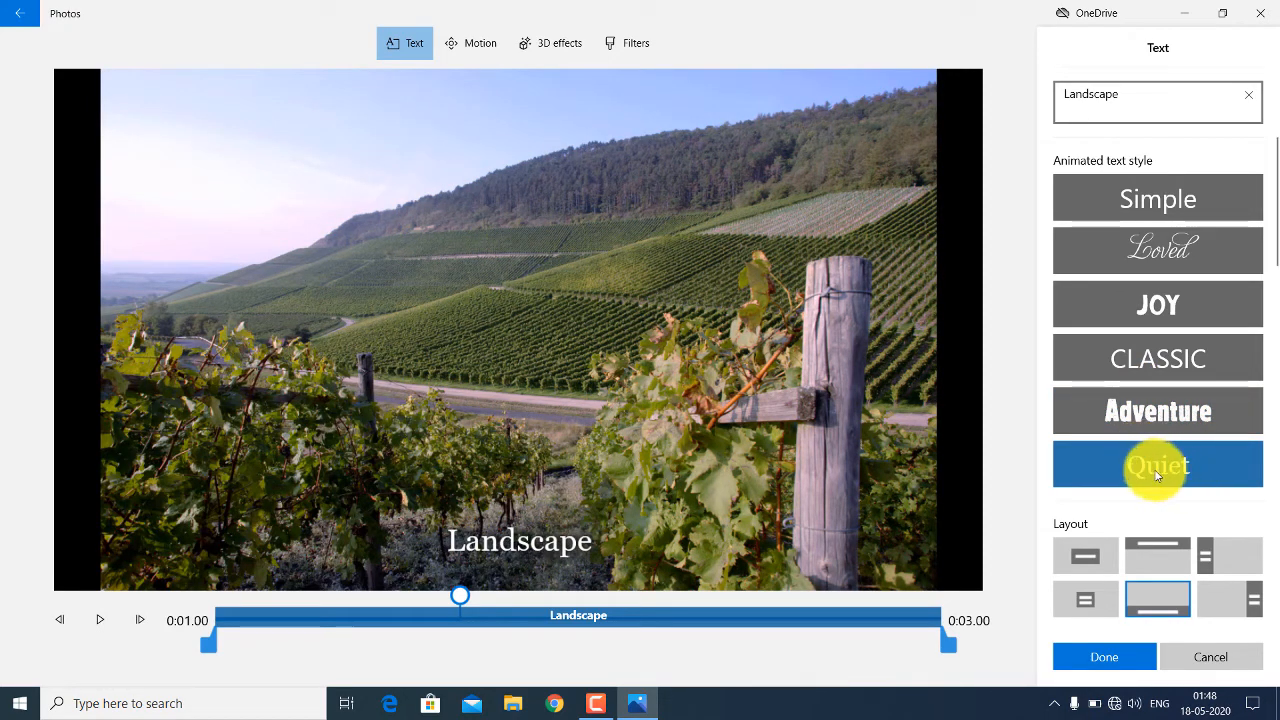
Try the centre, top, left and right layouts, apply the Landscape text with the bottom layout, and preview it in the project.
click(1139, 559)
click(1081, 560)
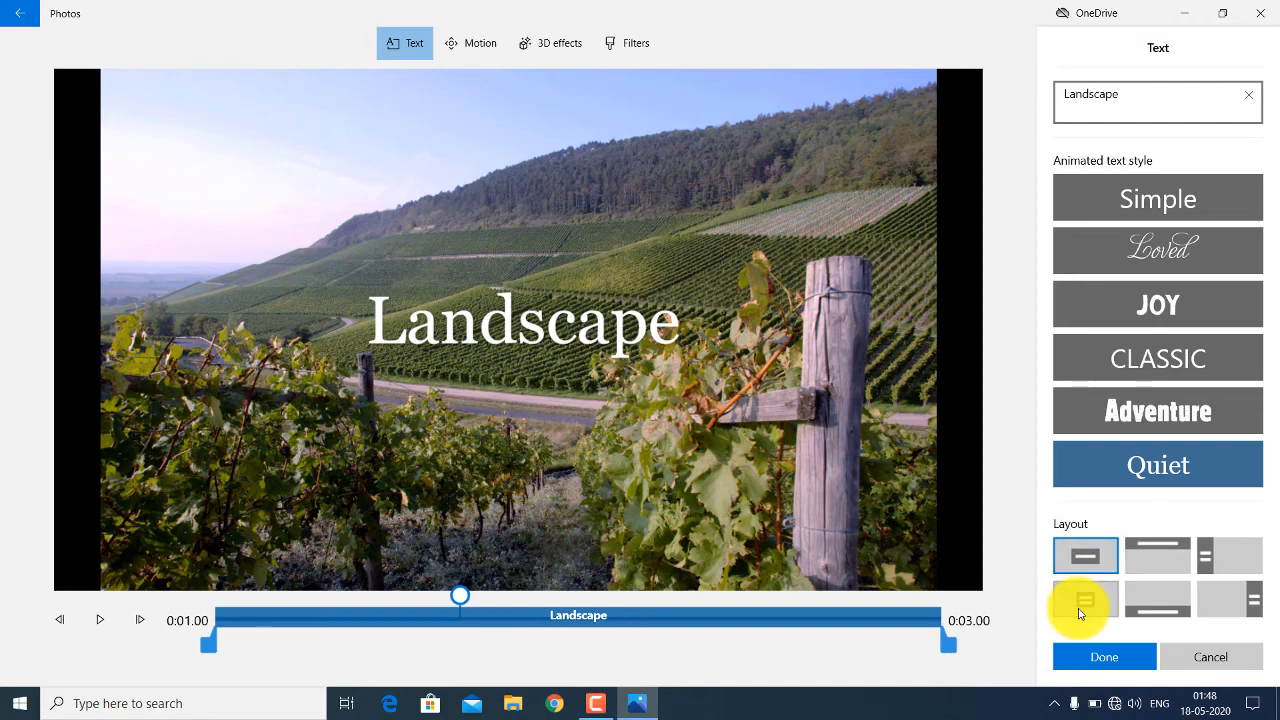
click(1080, 608)
click(1081, 558)
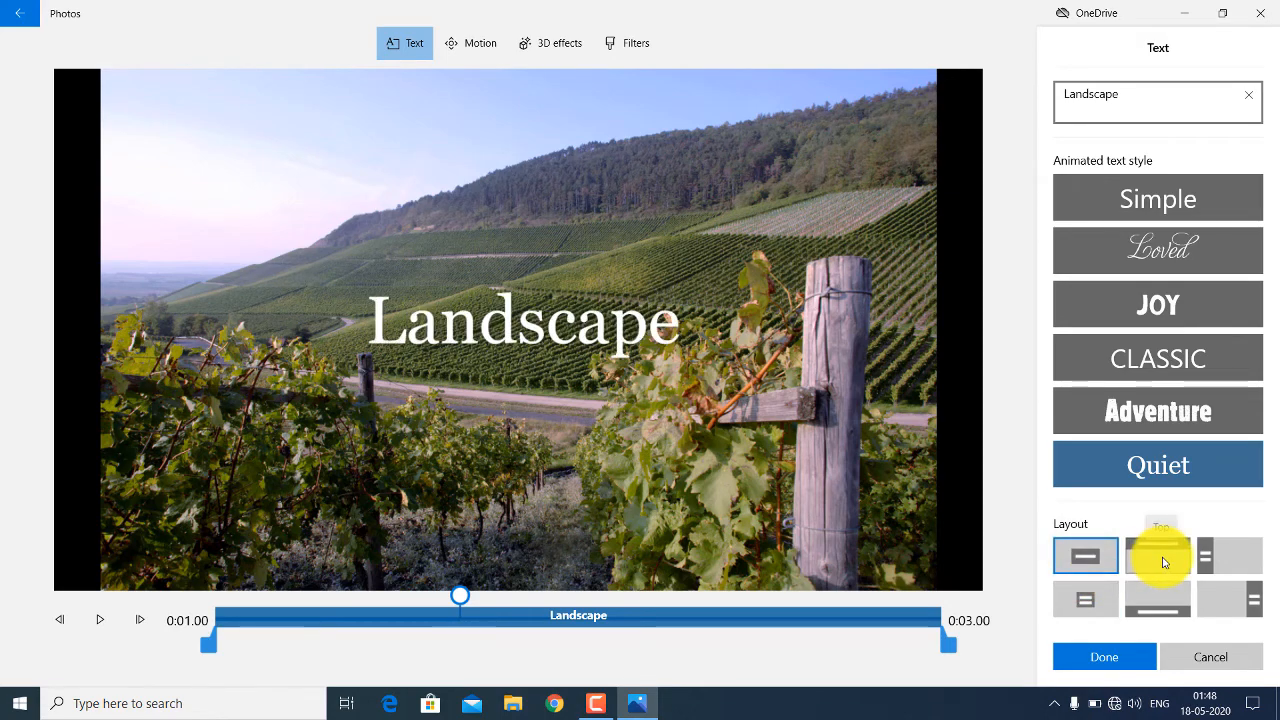
click(1168, 560)
click(1225, 556)
click(1225, 596)
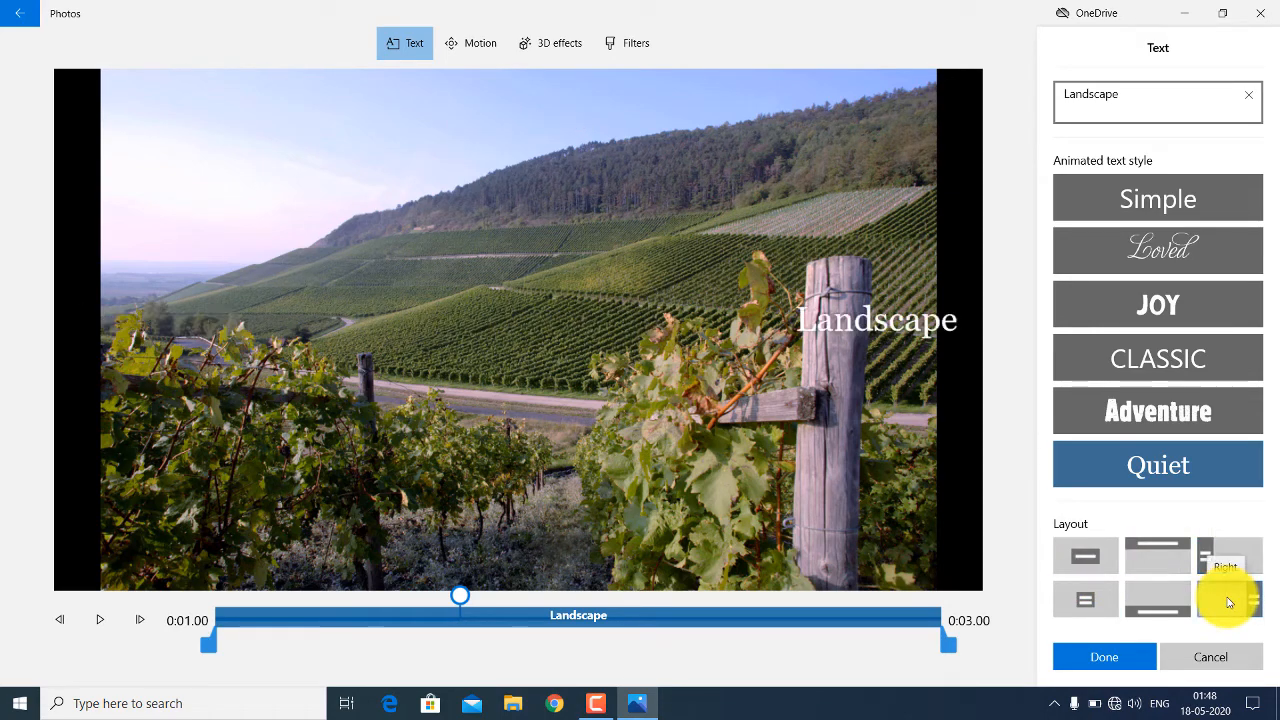
click(1088, 560)
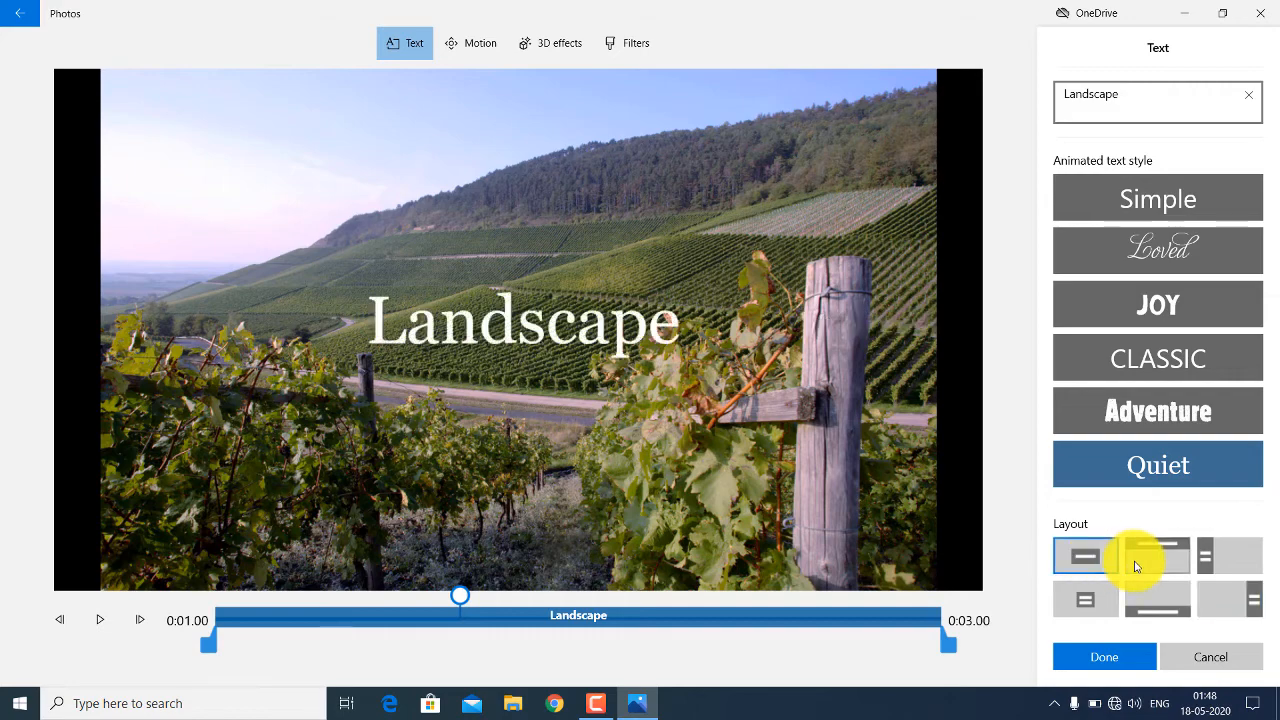
click(1135, 567)
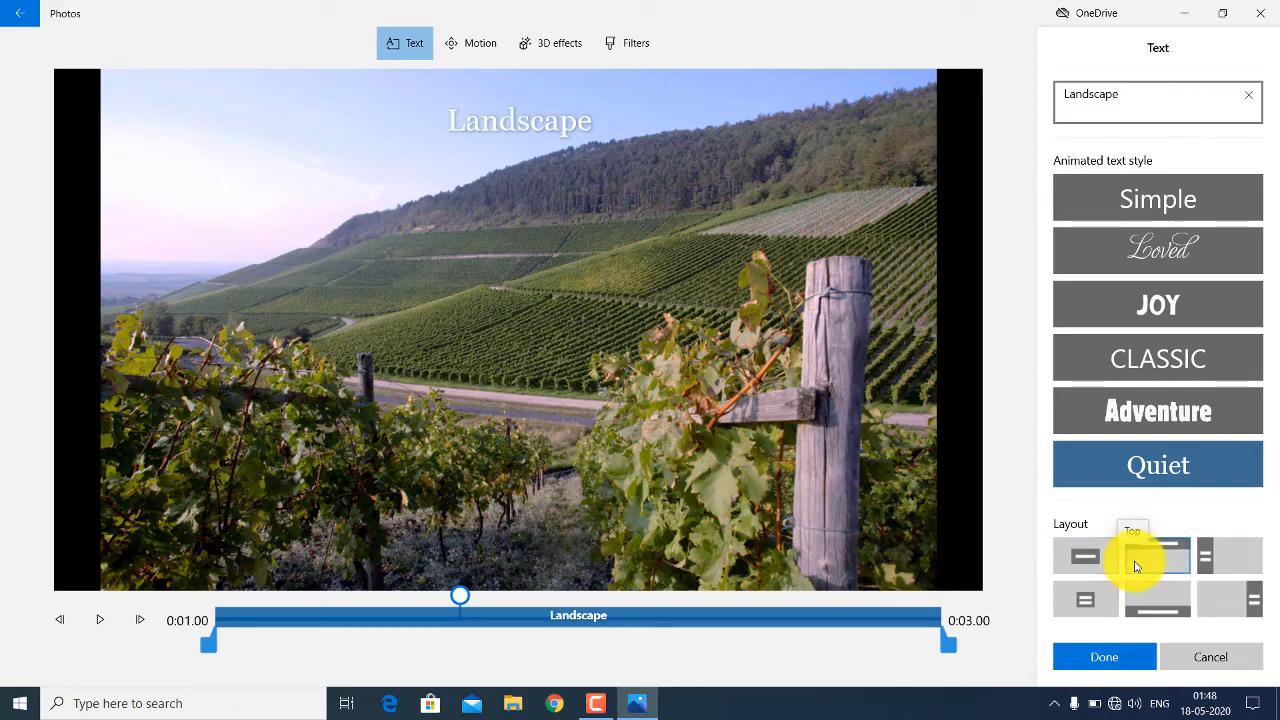
click(1137, 601)
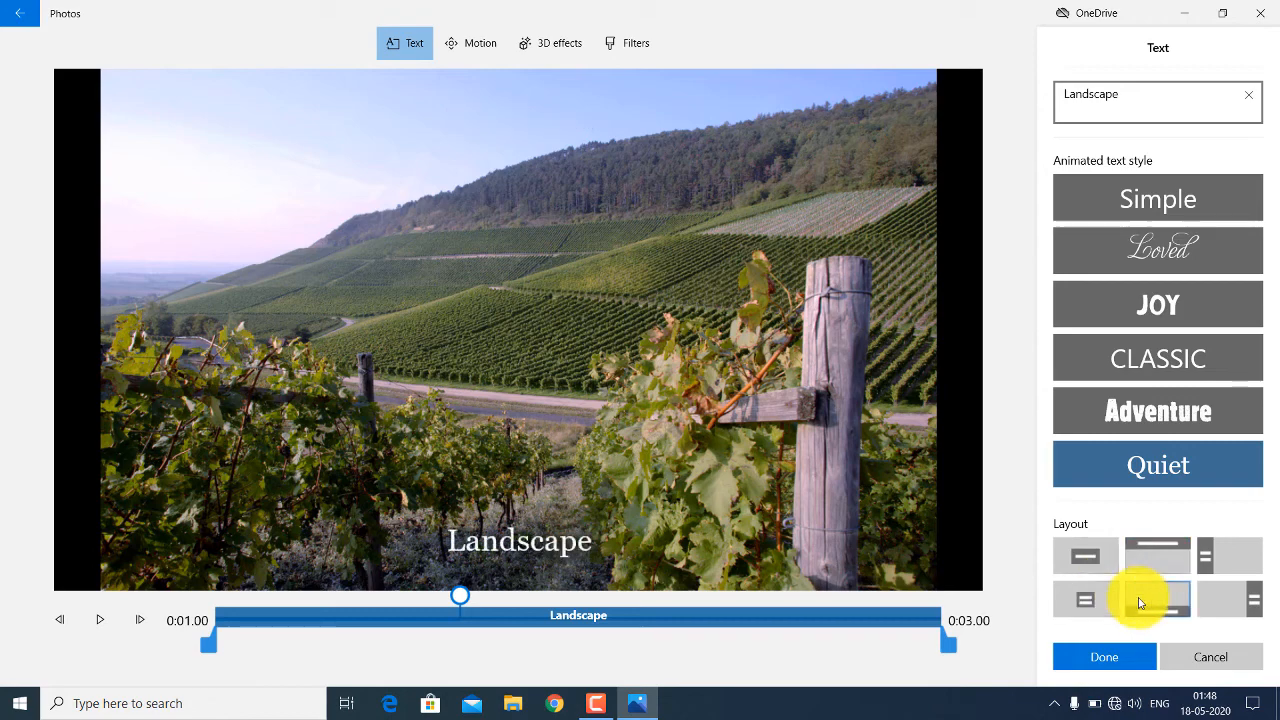
click(1108, 652)
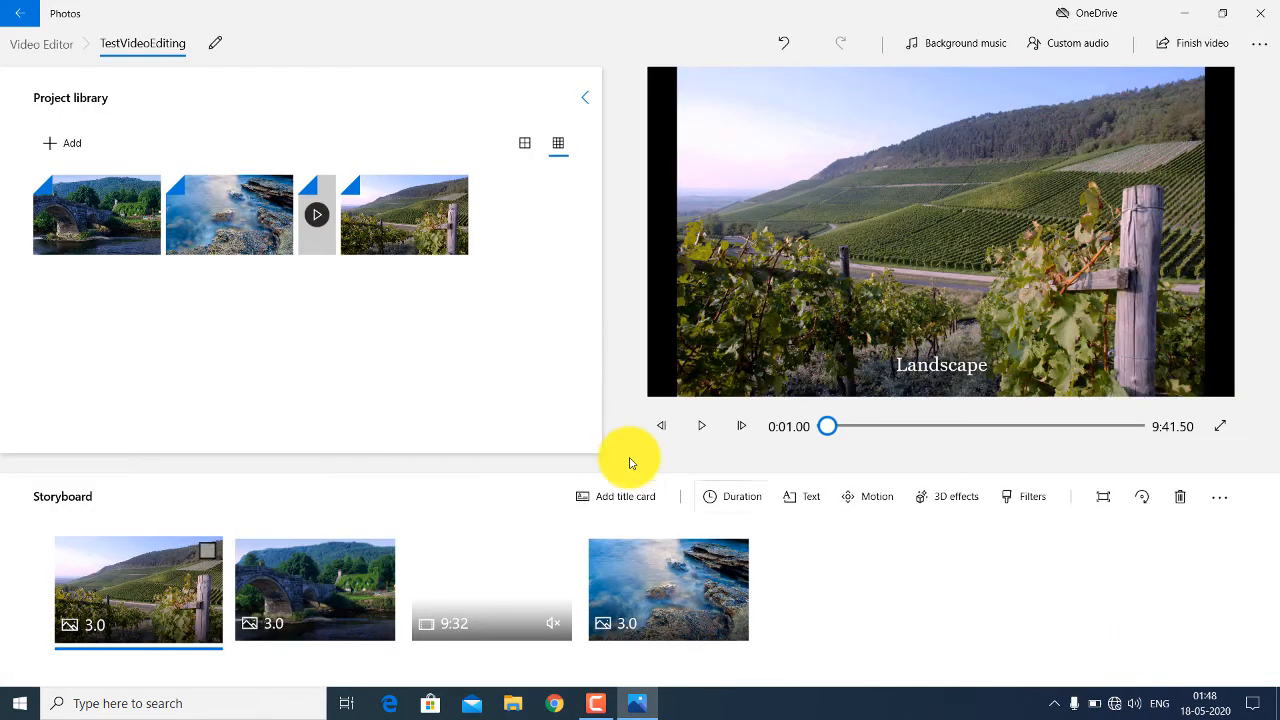
click(701, 426)
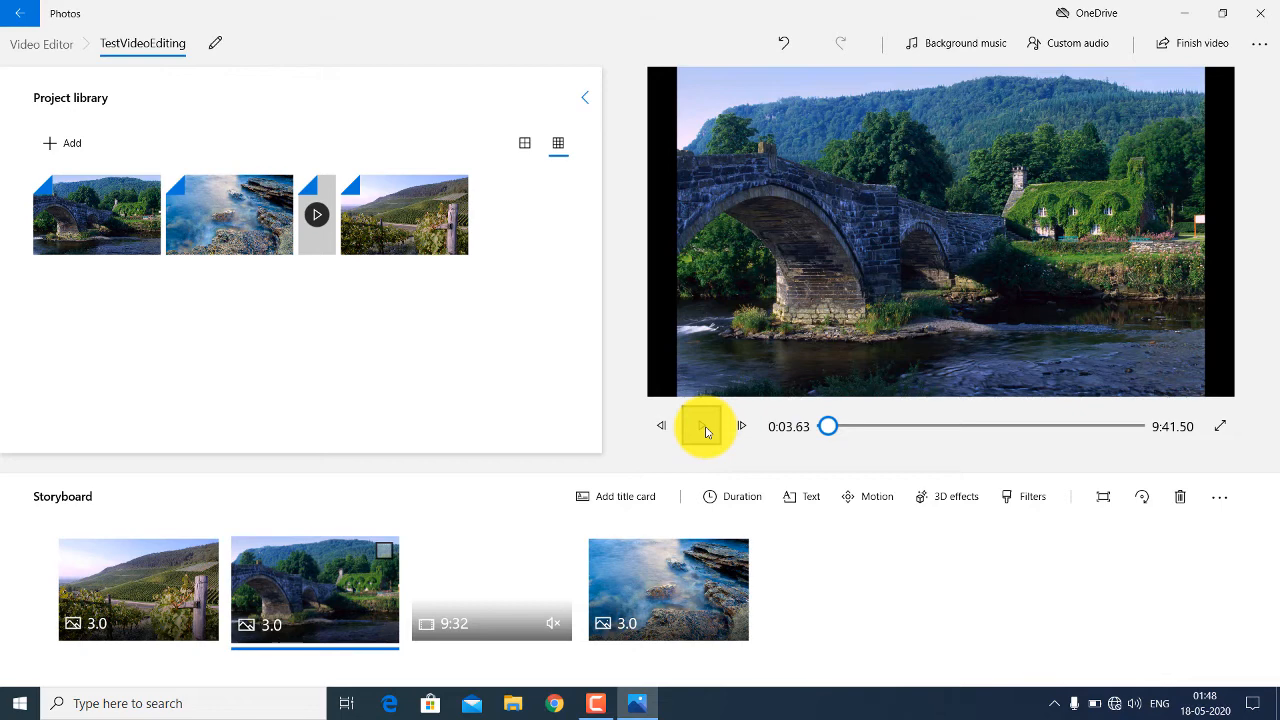
Split the video clip on the storyboard into two clips at 0:45.36.
click(509, 578)
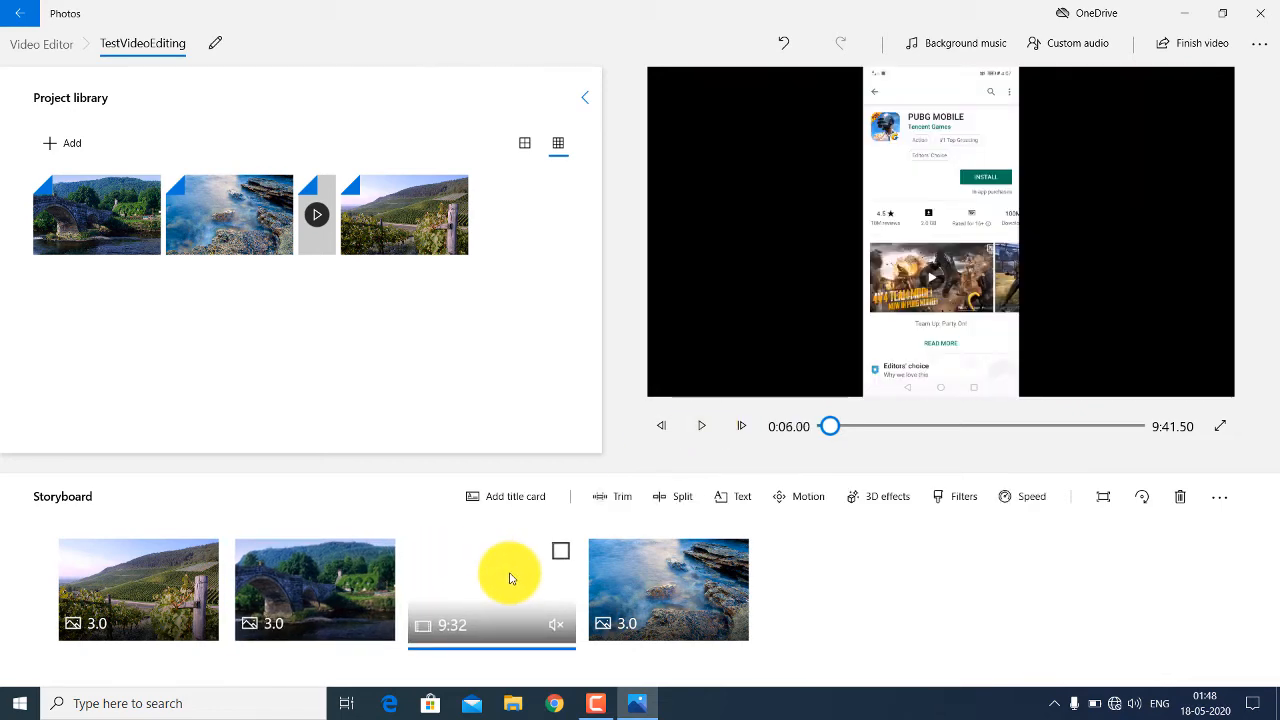
click(679, 498)
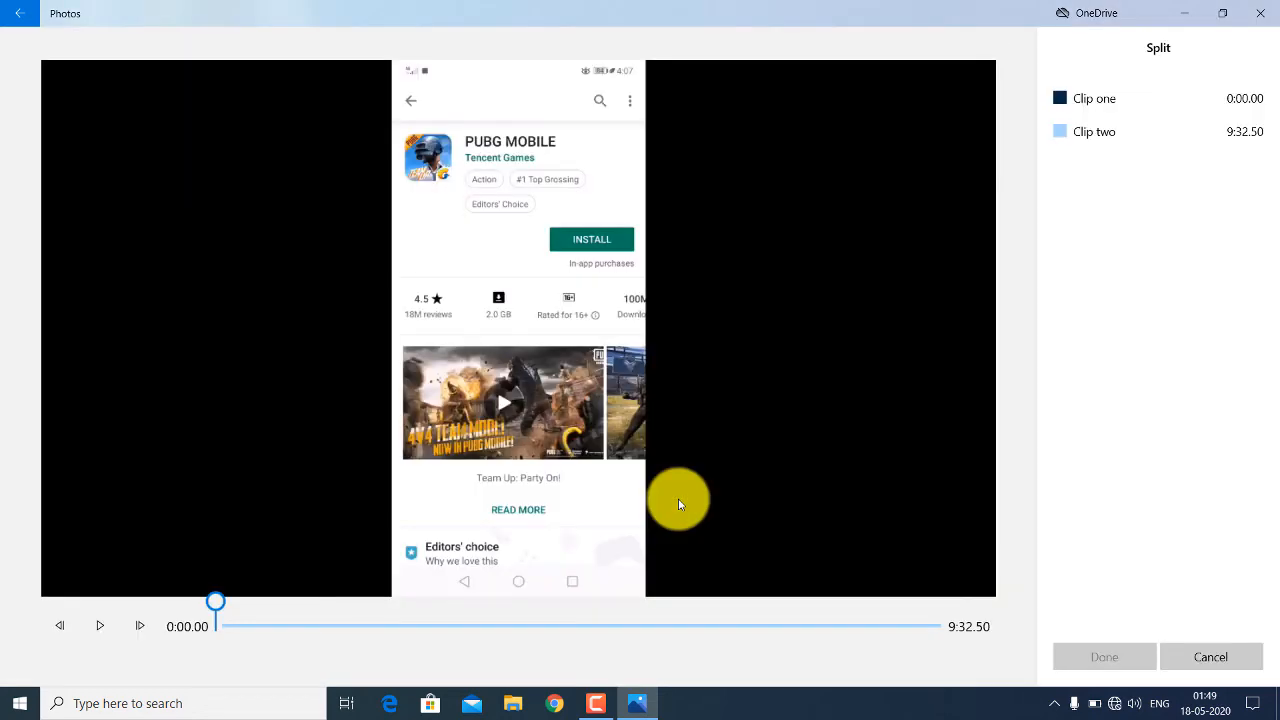
drag(218, 607, 276, 601)
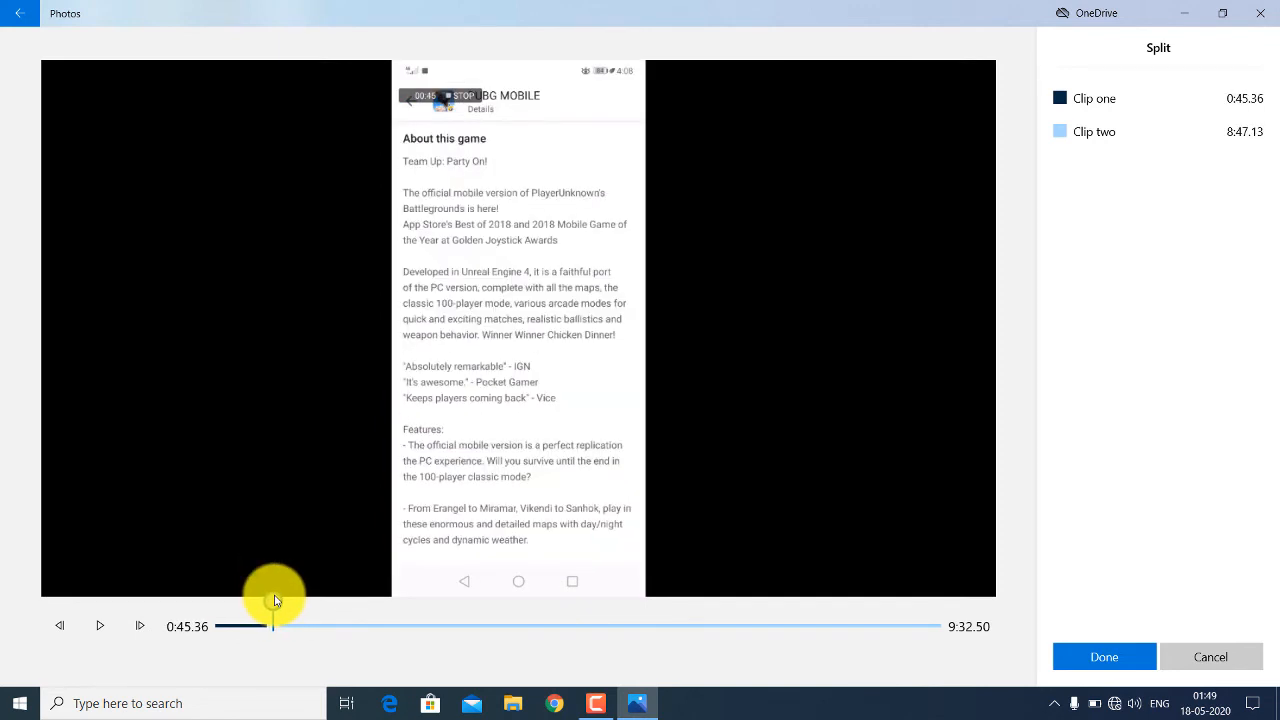
click(1098, 657)
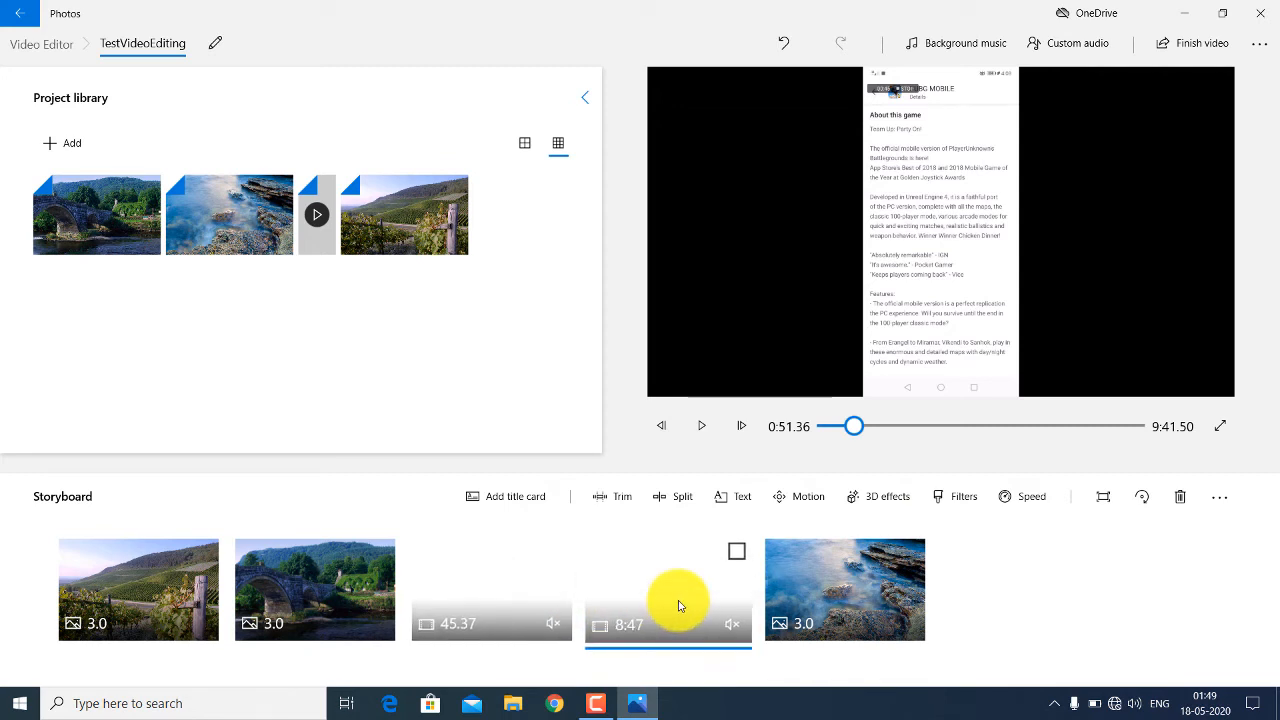
Look at both split clips and move the 8:47 clip ahead of the 45.37-second clip on the storyboard.
click(505, 605)
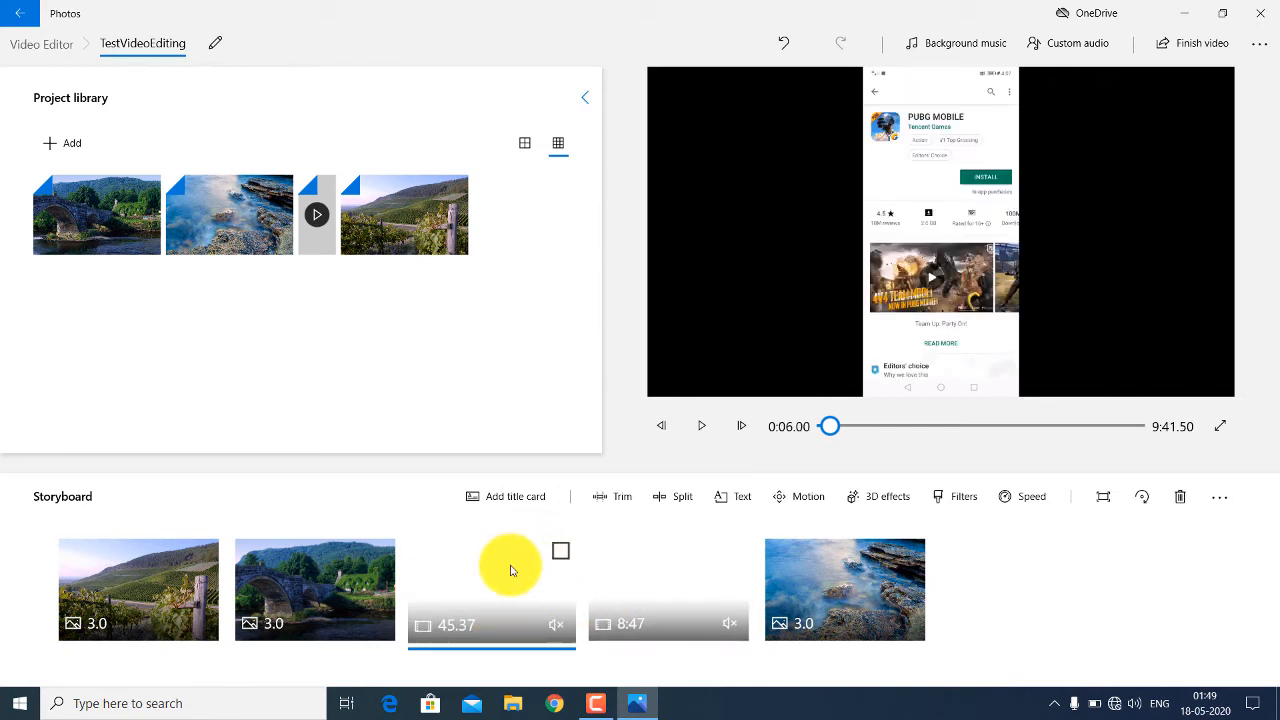
click(666, 588)
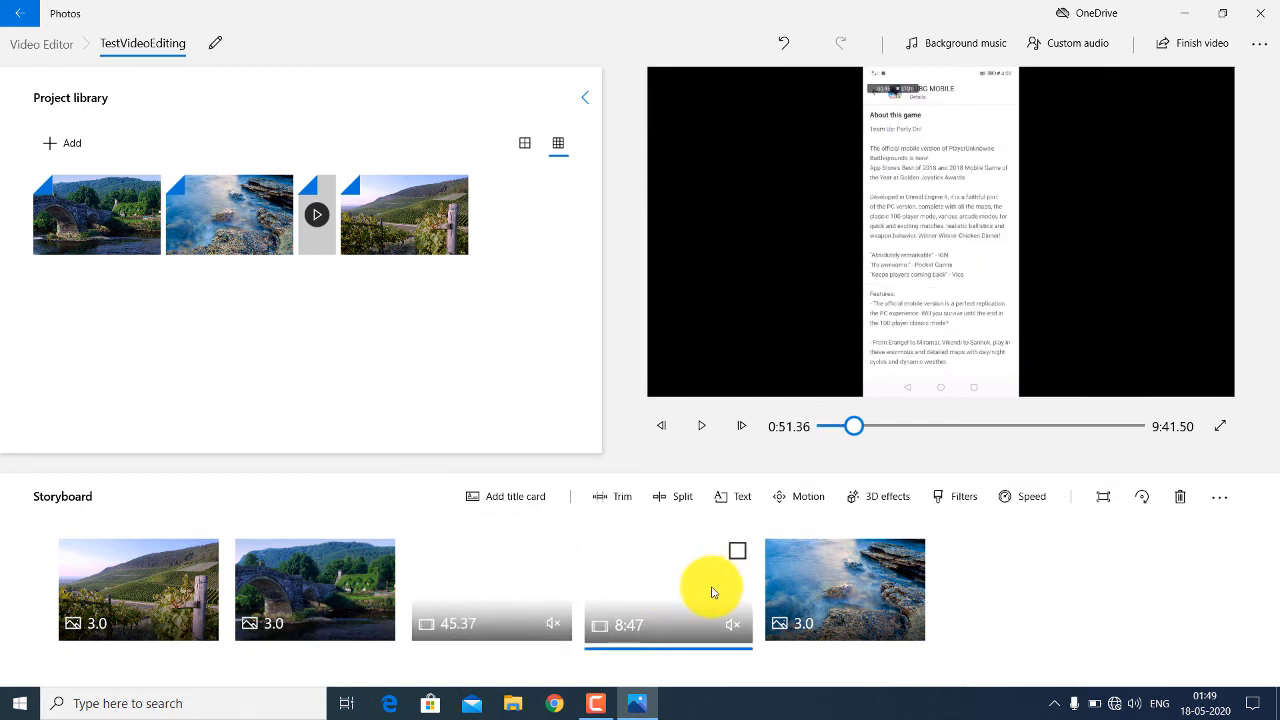
drag(712, 592, 492, 594)
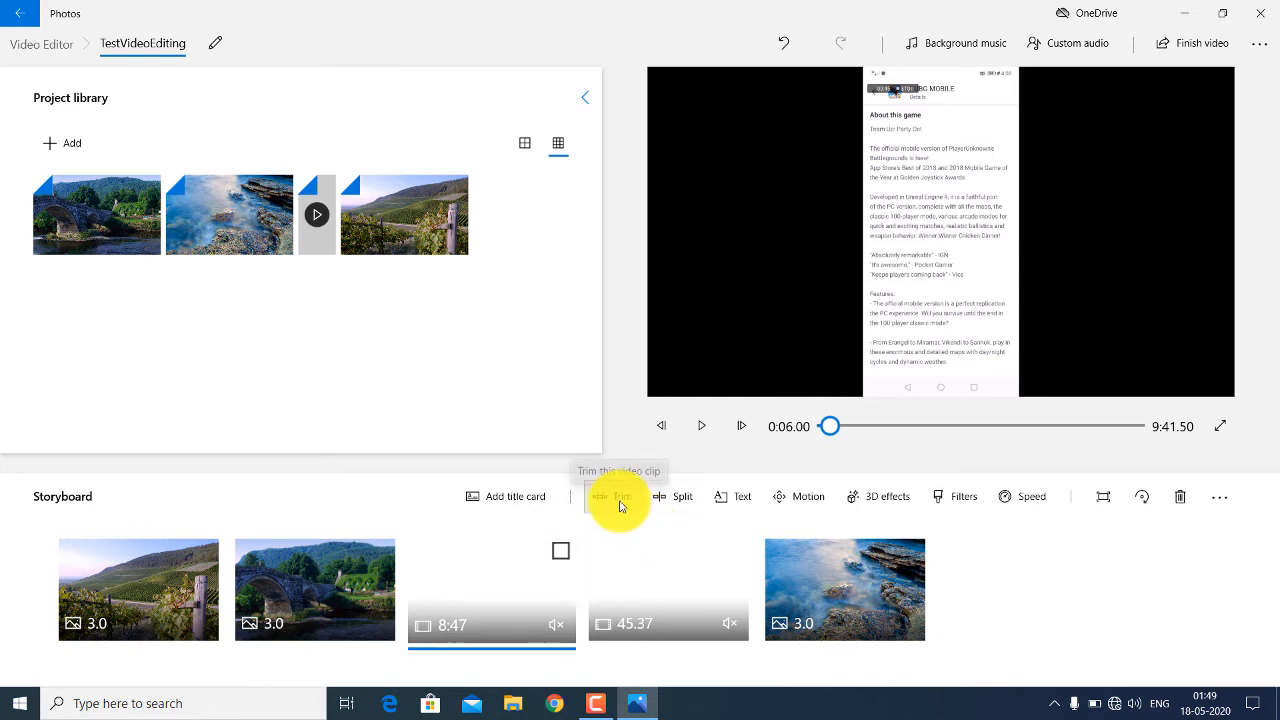
Trim the 45.37-second clip so that it runs from 6:23.20 to 7:50.73 of the source video.
click(636, 572)
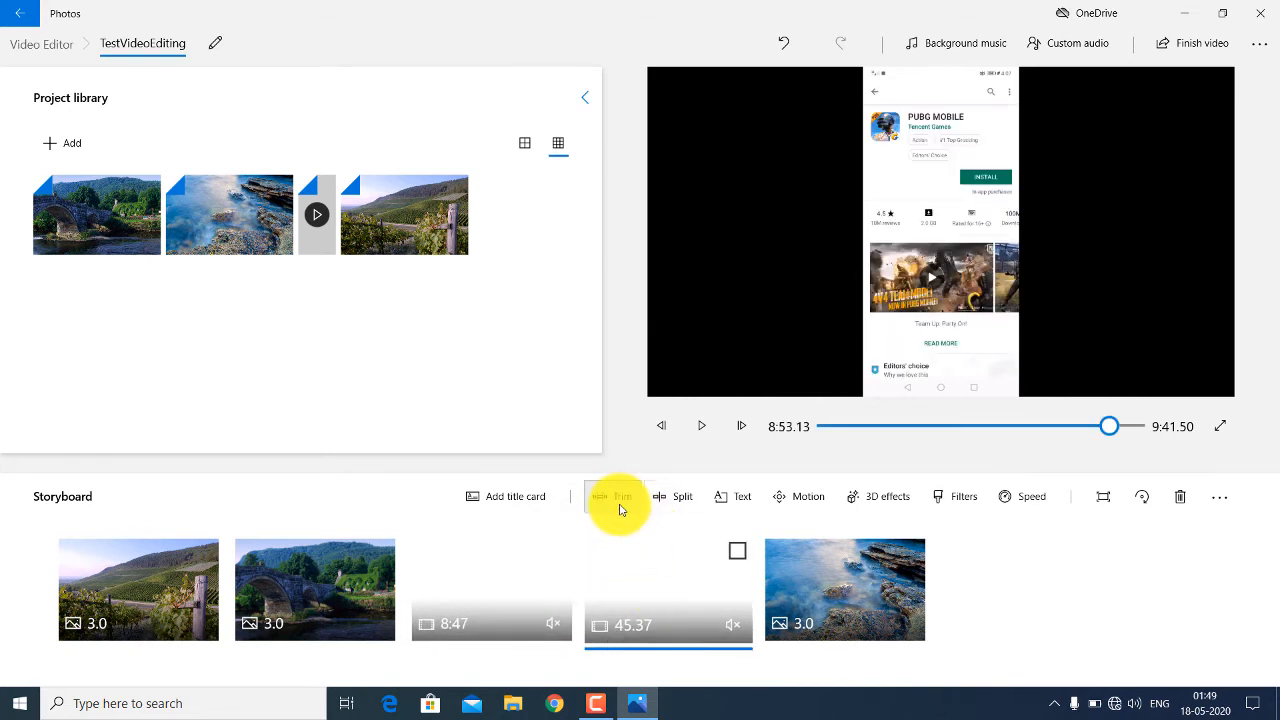
click(617, 500)
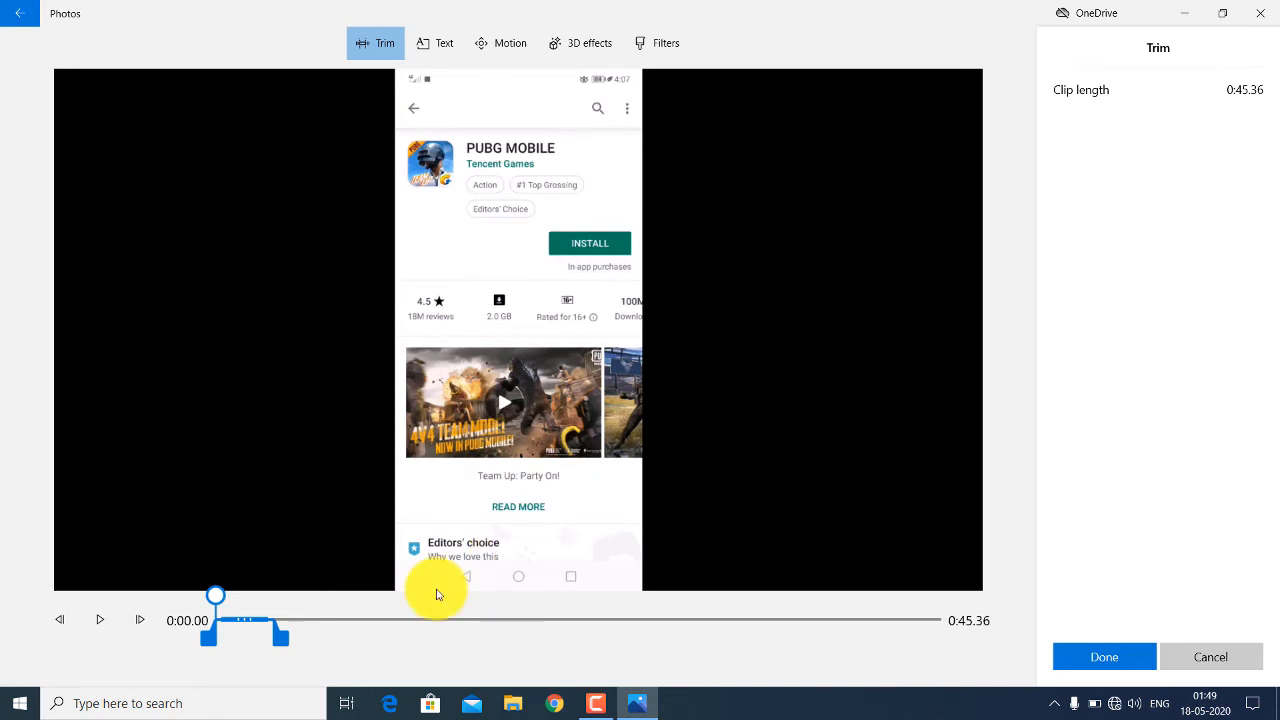
drag(277, 634, 820, 628)
drag(214, 629, 688, 632)
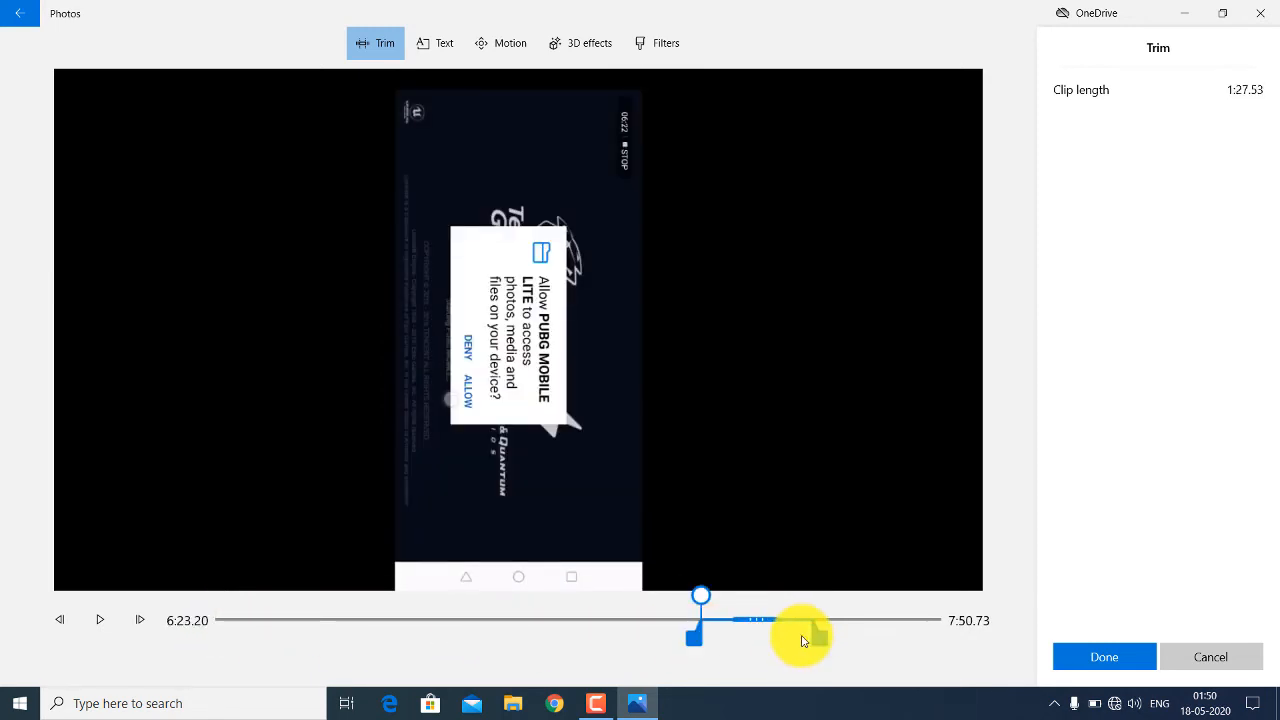
click(1108, 655)
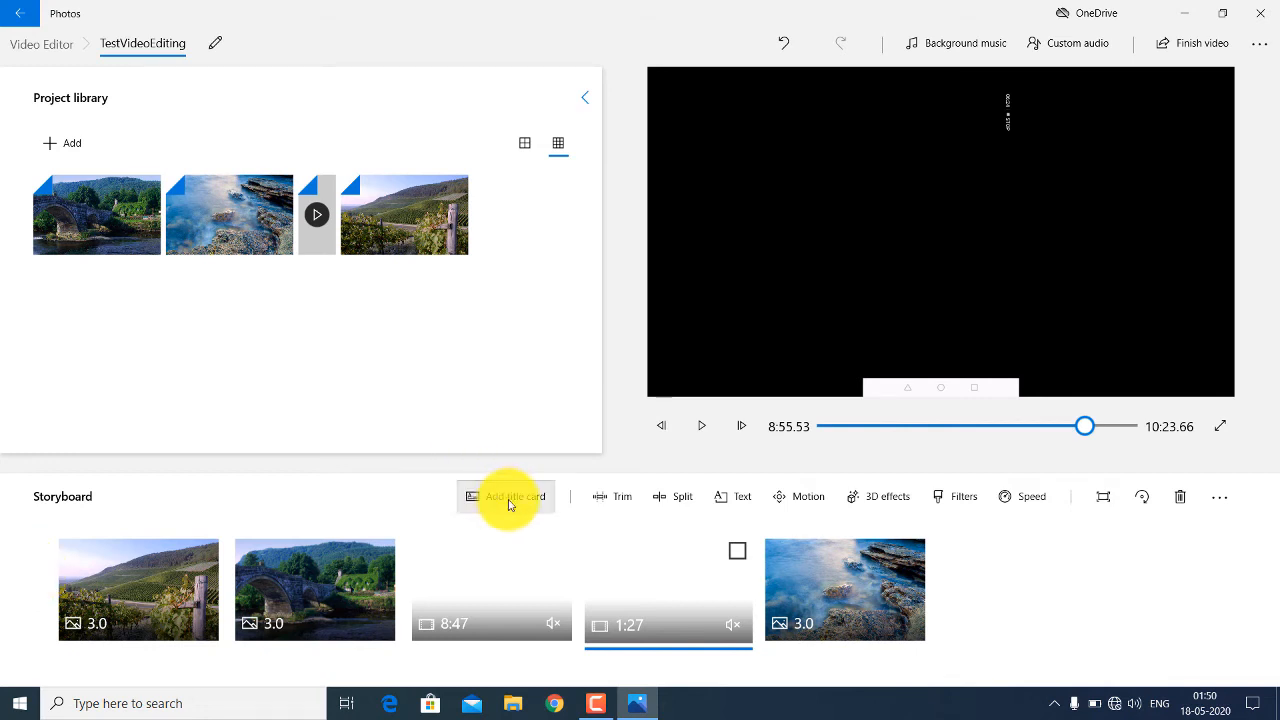
Add a title card and move it to the start of the storyboard.
click(534, 503)
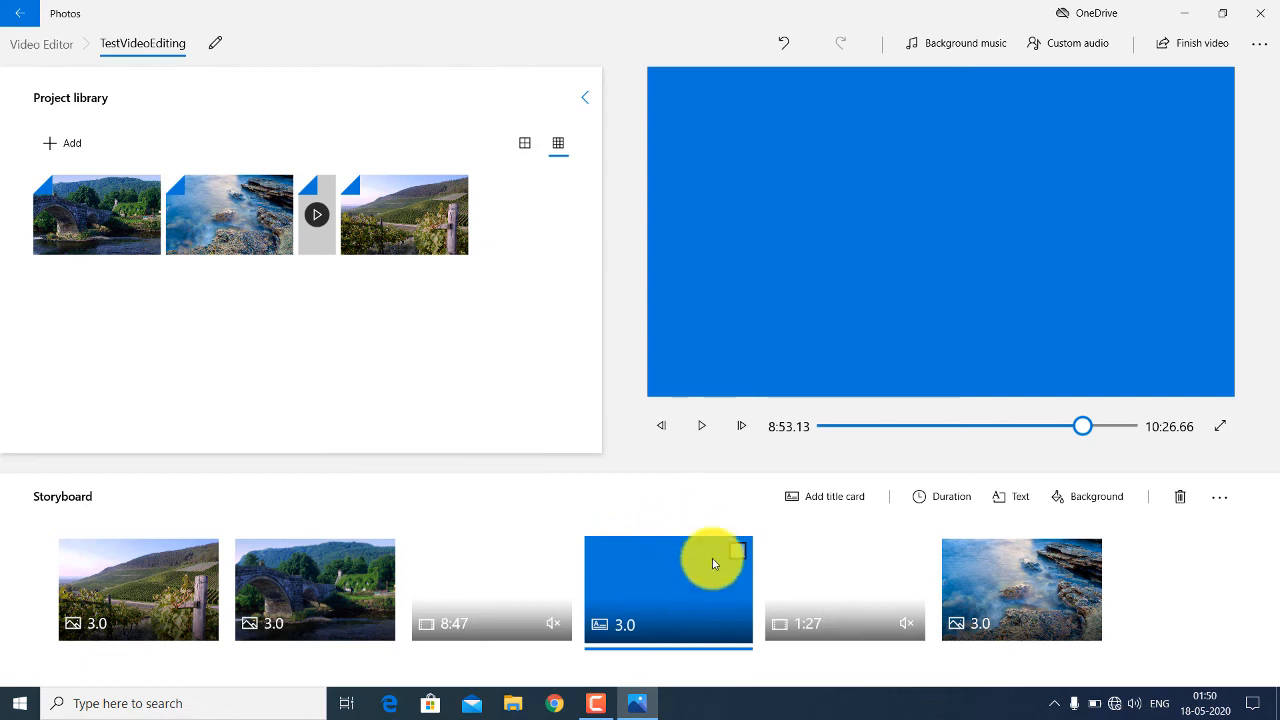
drag(661, 591, 128, 594)
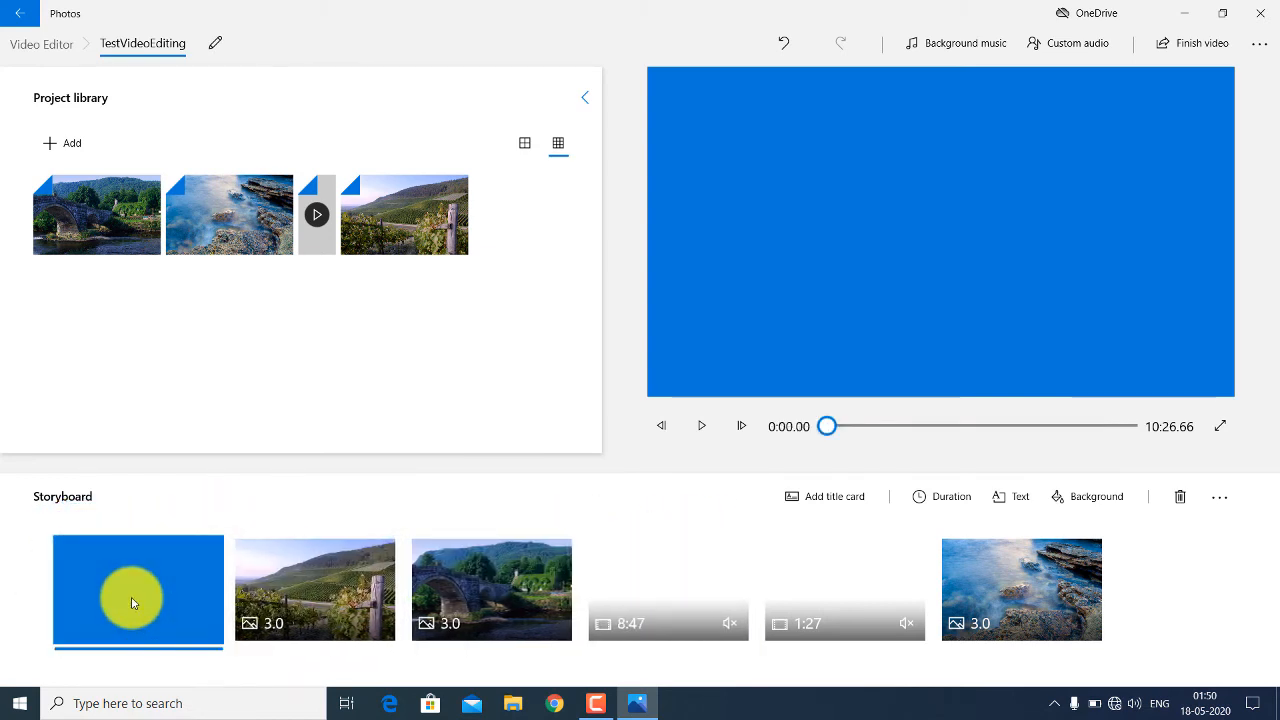
Replace the title card's placeholder text with "Starting" and choose the Joy animated text style.
click(1018, 497)
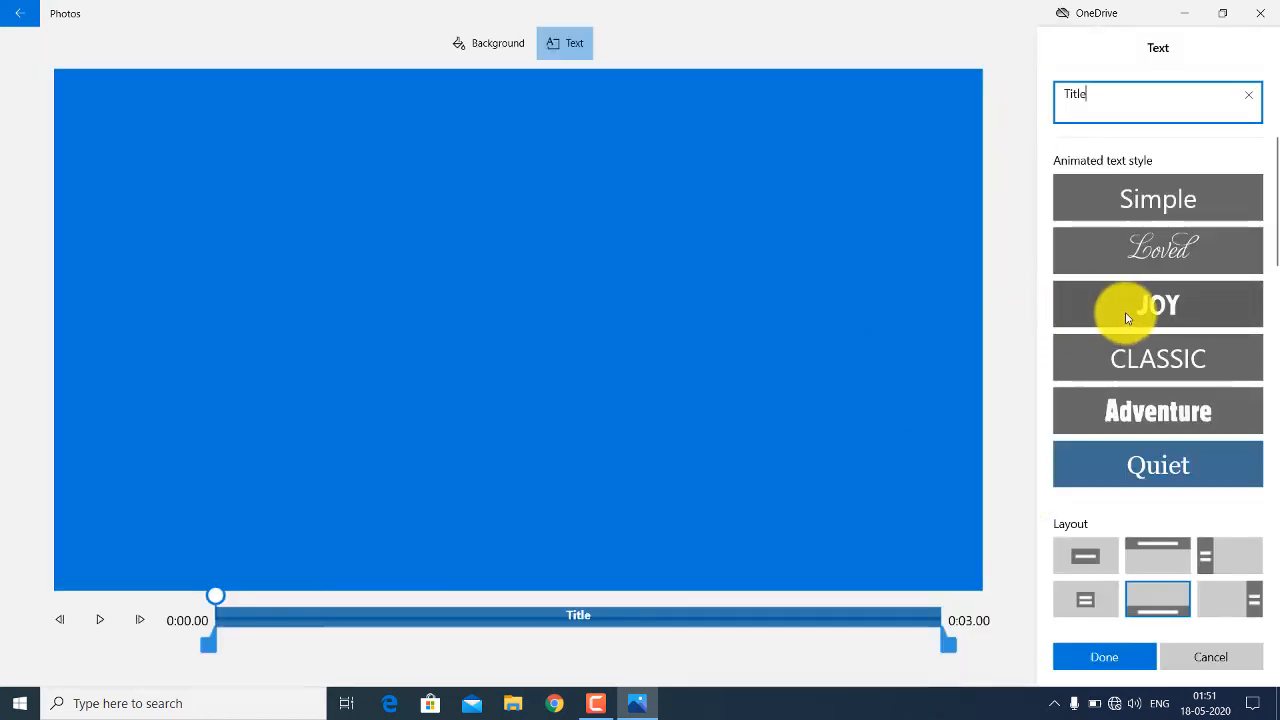
key(BackSpace)
key(BackSpace)
key(BackSpace)
key(BackSpace)
key(BackSpace)
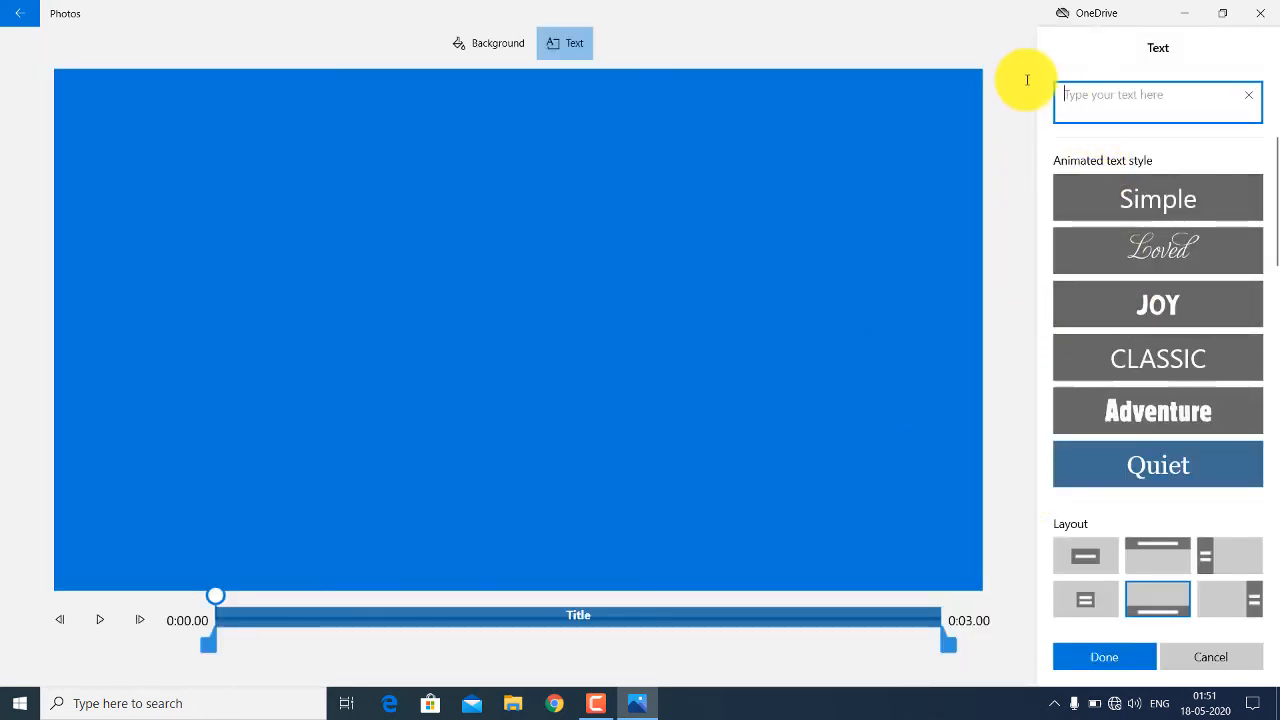
text(Startiung)
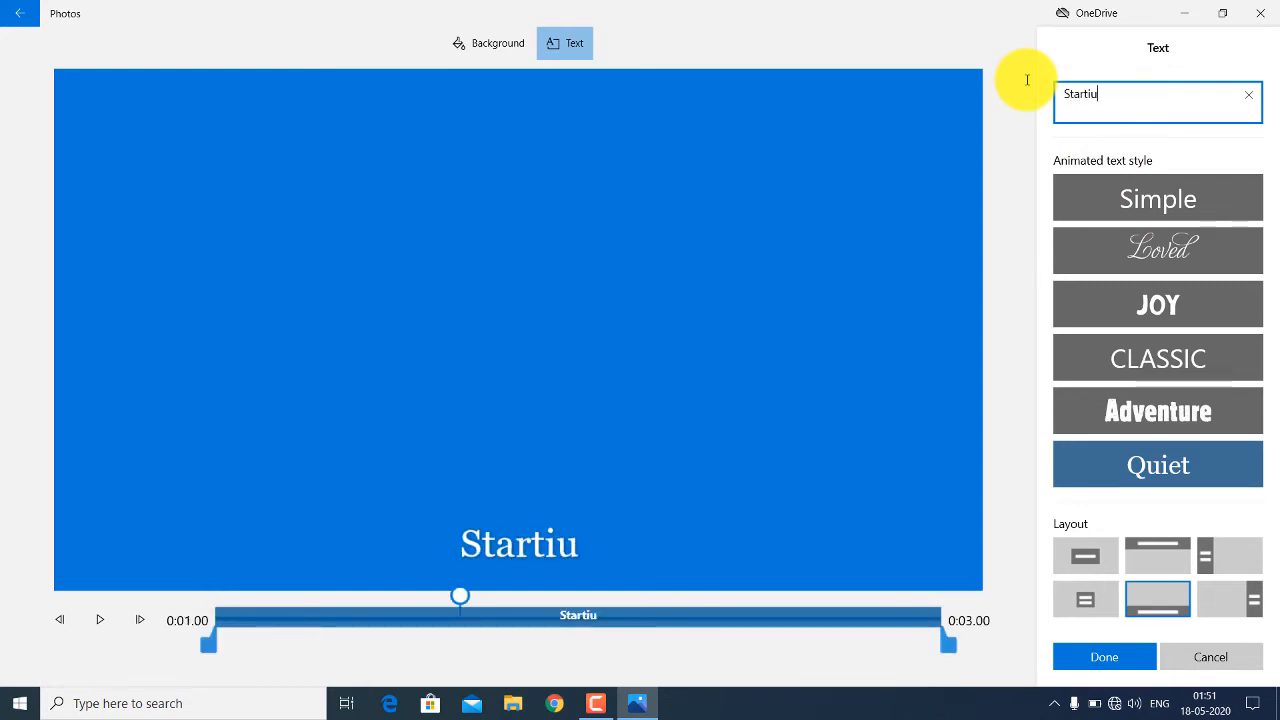
key(BackSpace)
key(BackSpace)
text(n)
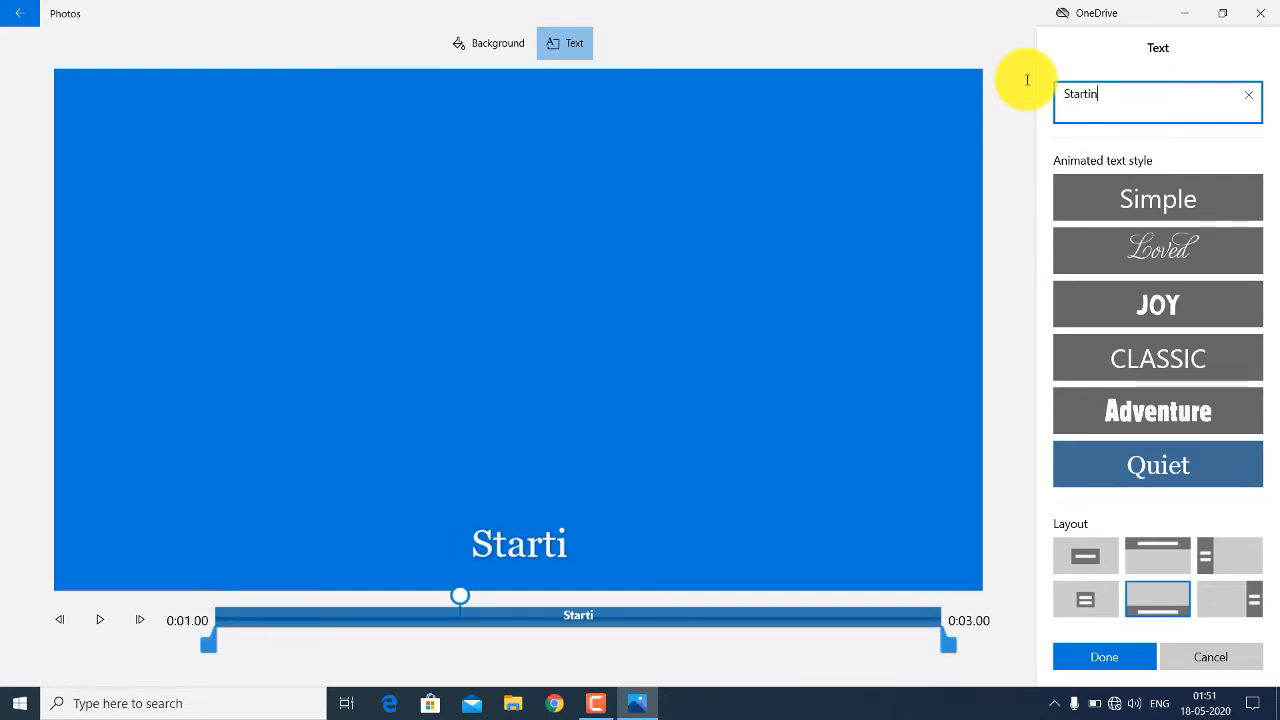
text(g)
click(1168, 308)
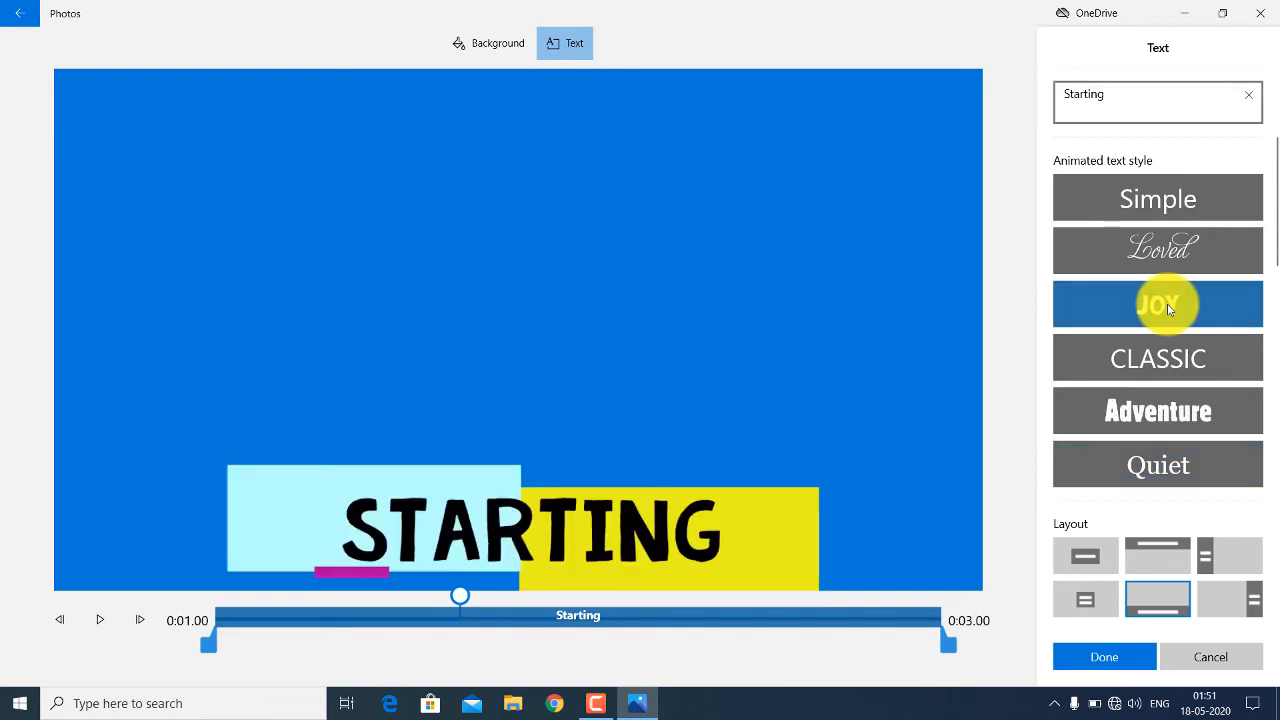
Try the Loved style on the title text, return to Joy, and choose the centred two-line layout.
click(1170, 266)
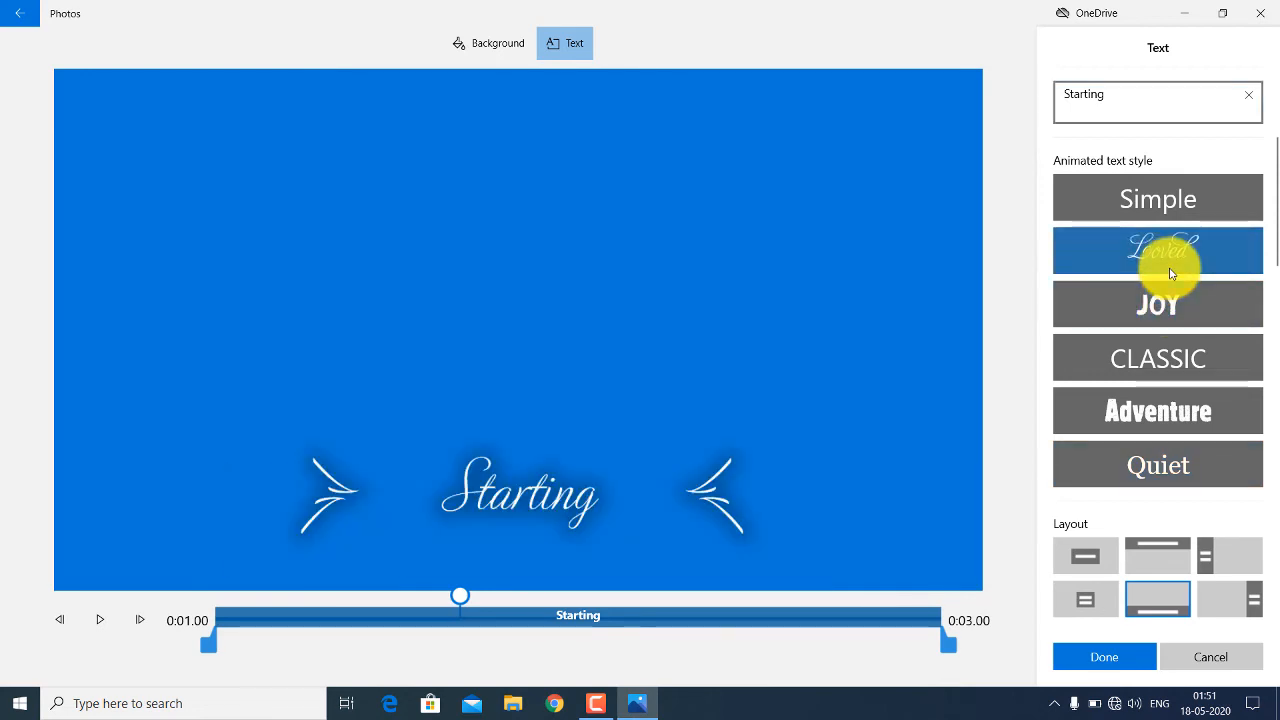
click(1146, 320)
click(1089, 594)
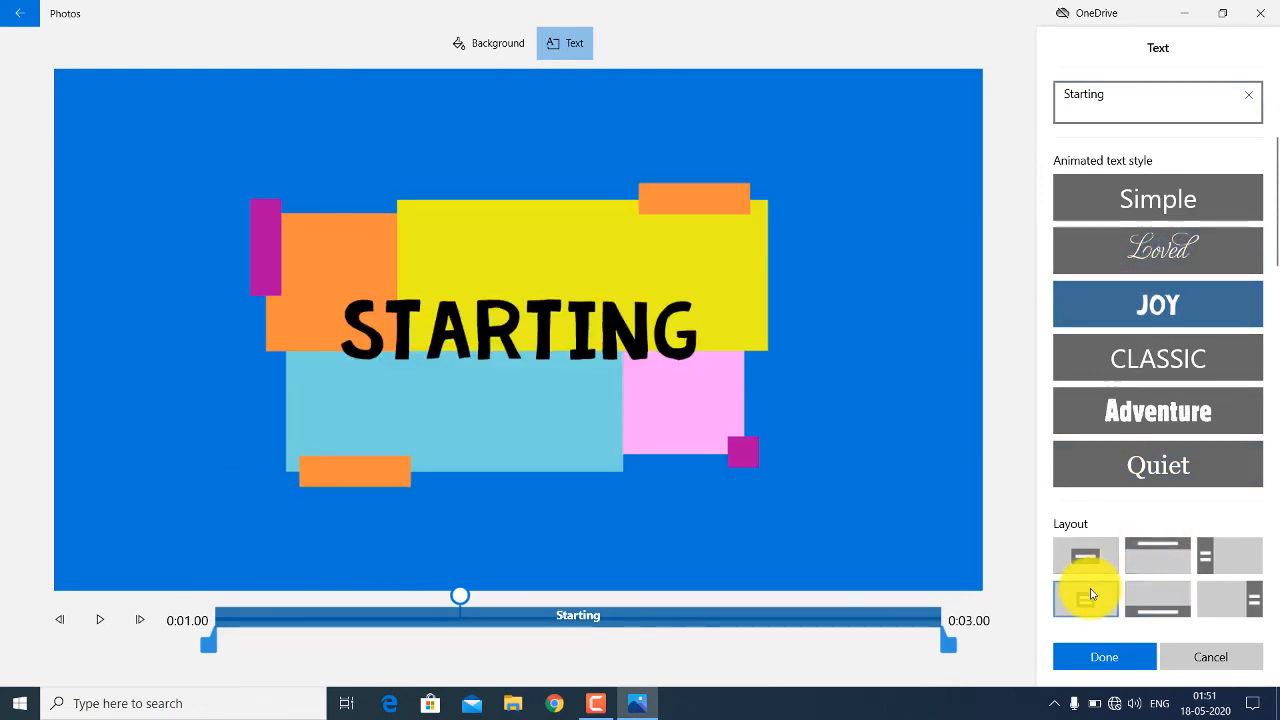
click(1107, 659)
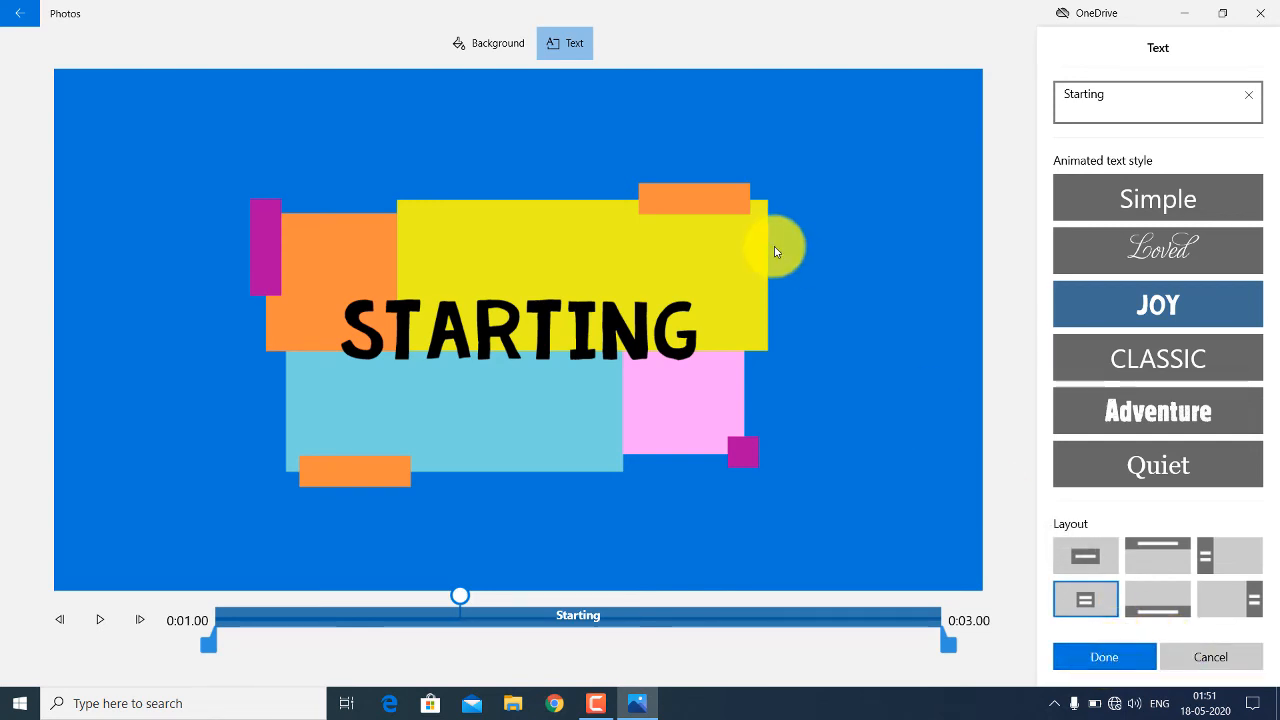
Change the title card's background to coral red and finish editing the card.
click(508, 51)
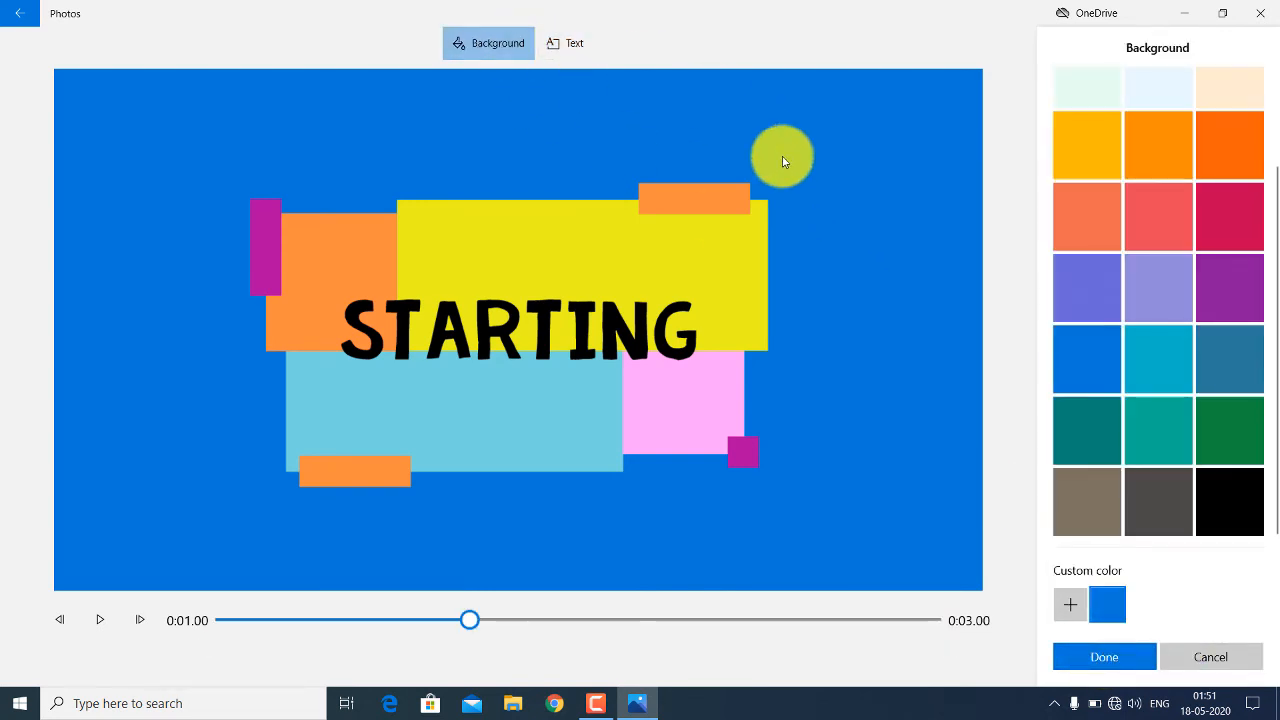
click(1086, 272)
click(1177, 304)
click(1165, 226)
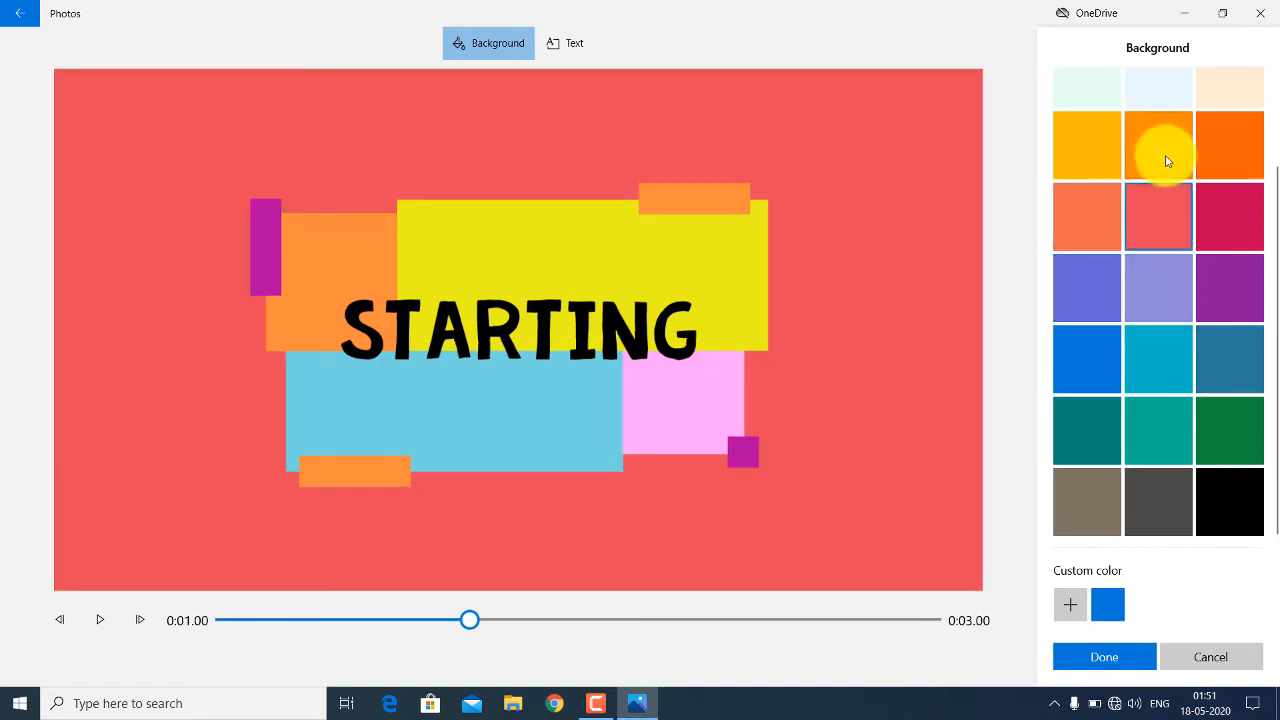
click(1140, 653)
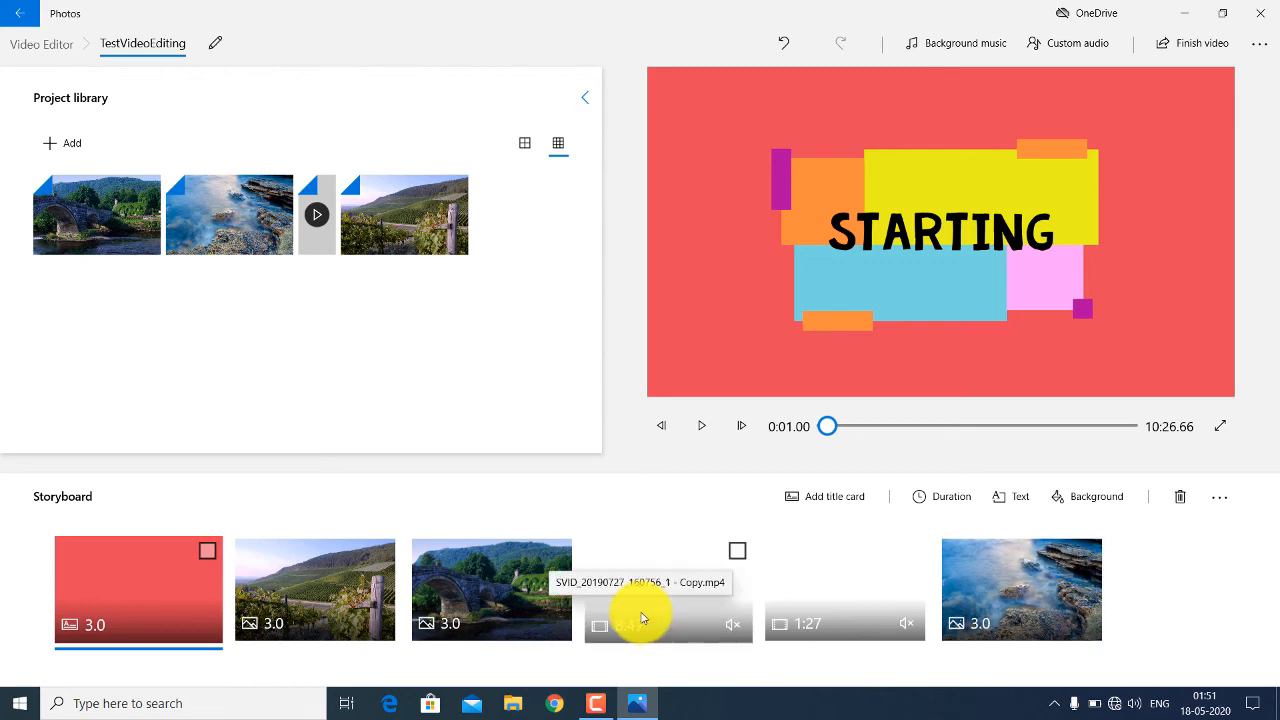
Rotate the arch bridge photo on the storyboard by three clockwise quarter turns and remove its black bars.
click(546, 594)
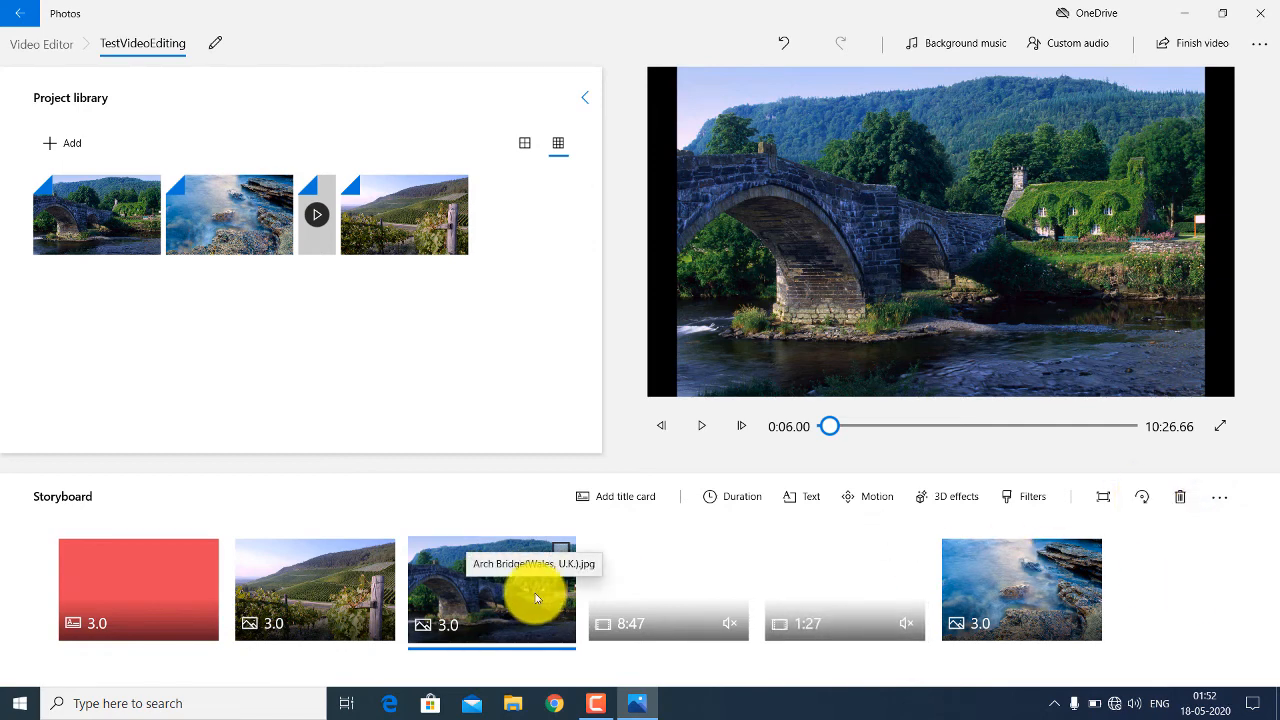
click(1146, 500)
click(1146, 500)
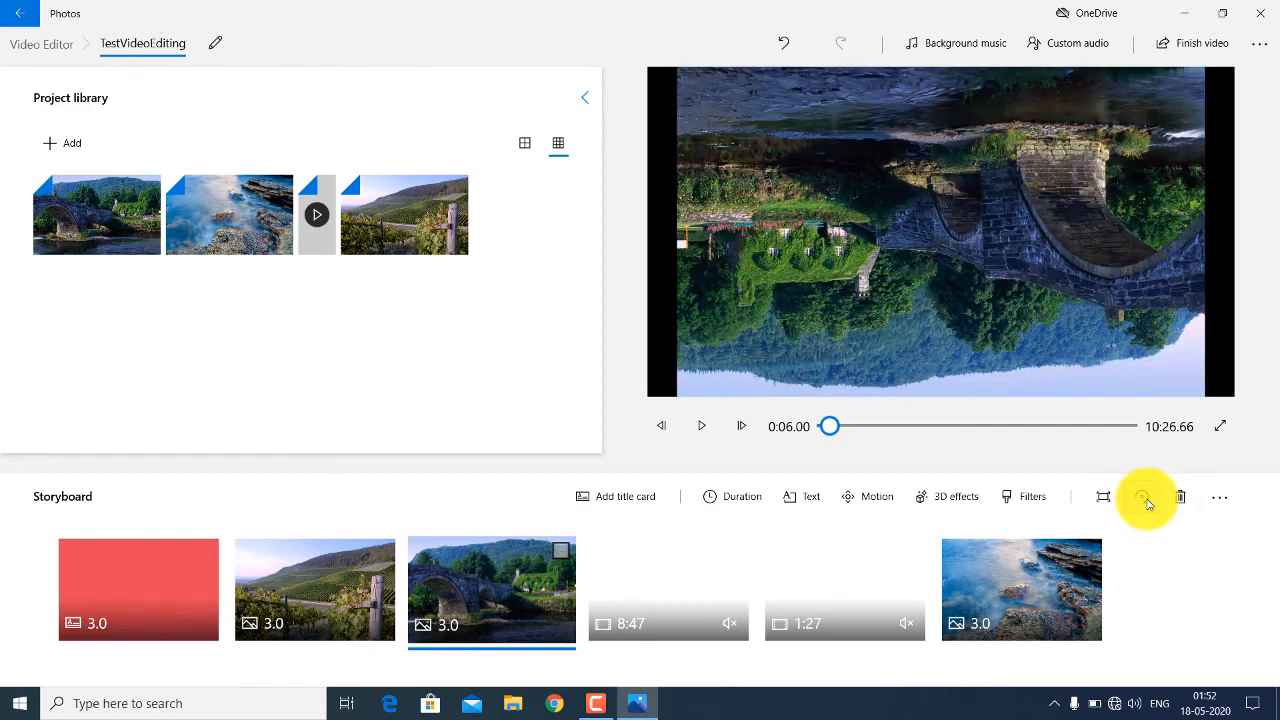
click(1146, 500)
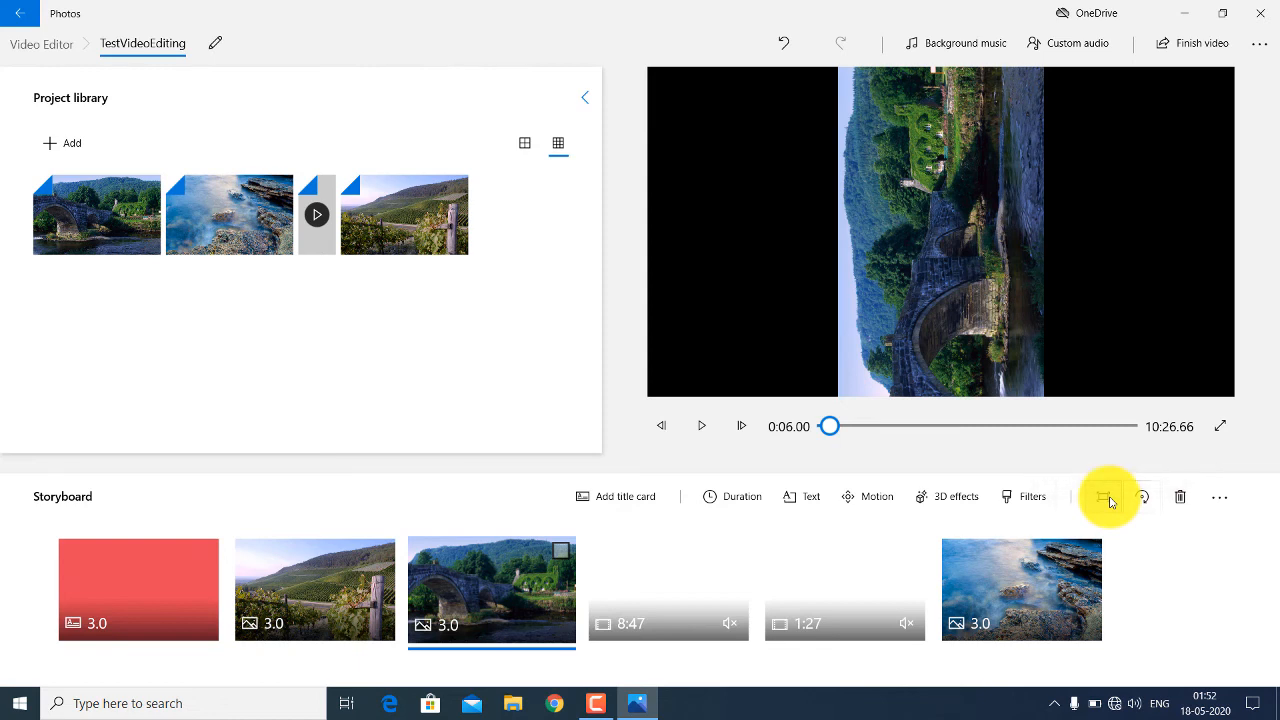
click(1106, 498)
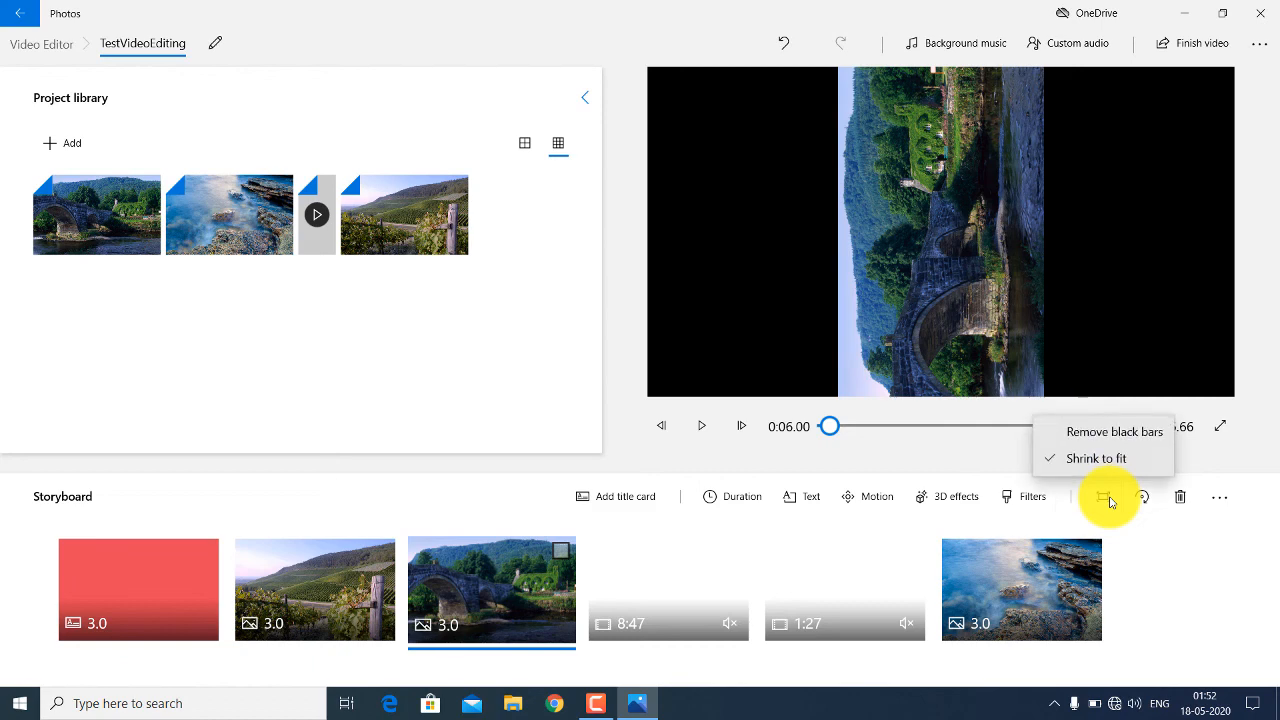
click(1108, 434)
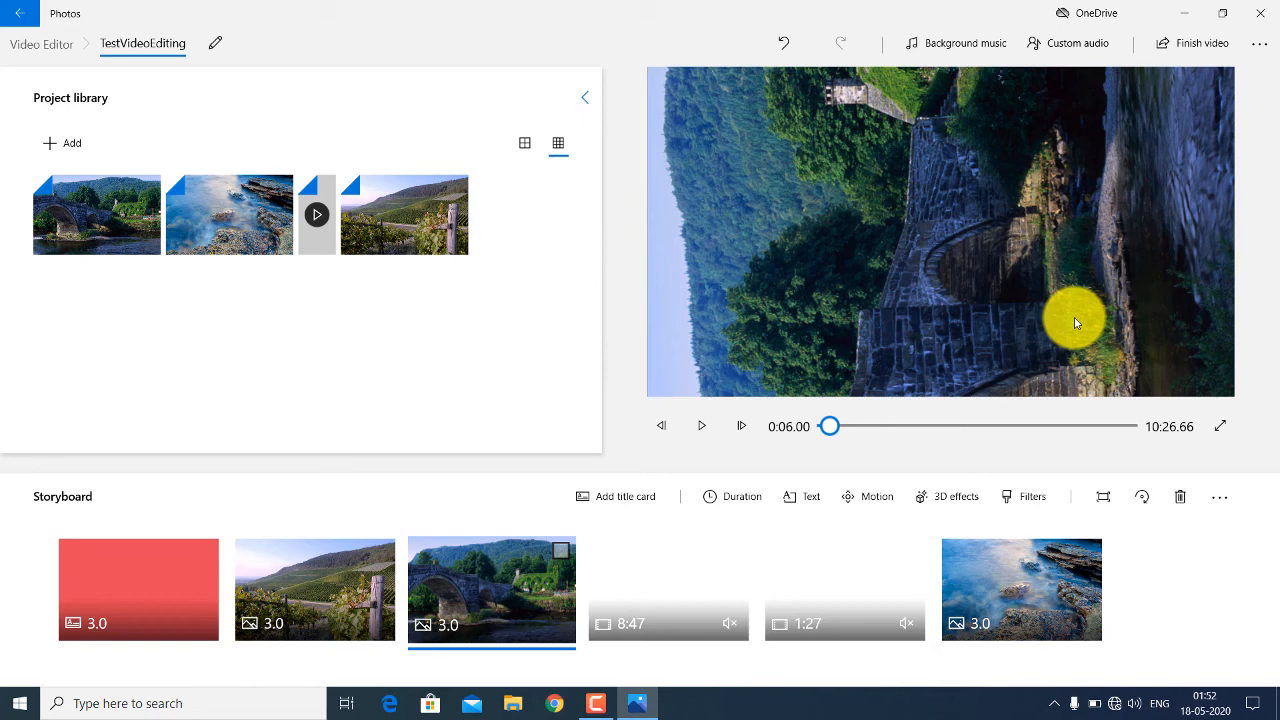
Finish the video with the quality set to Medium 720p and proceed to the export.
click(1190, 52)
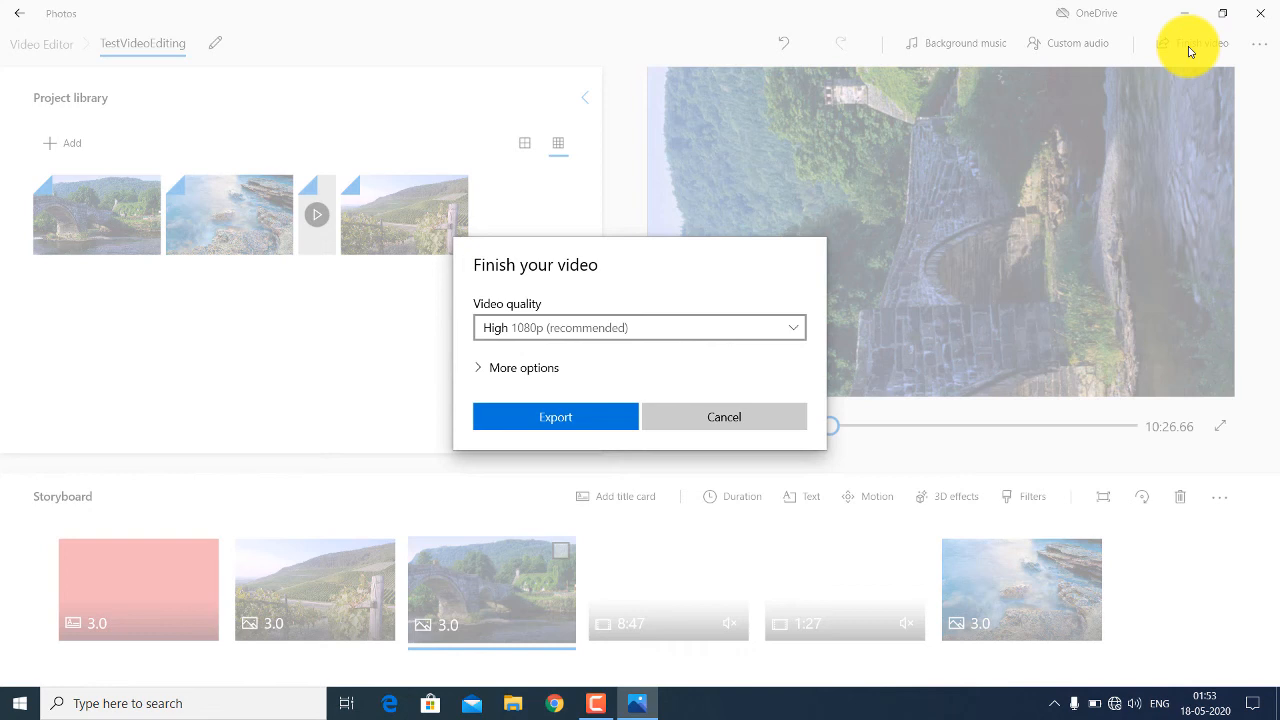
click(775, 335)
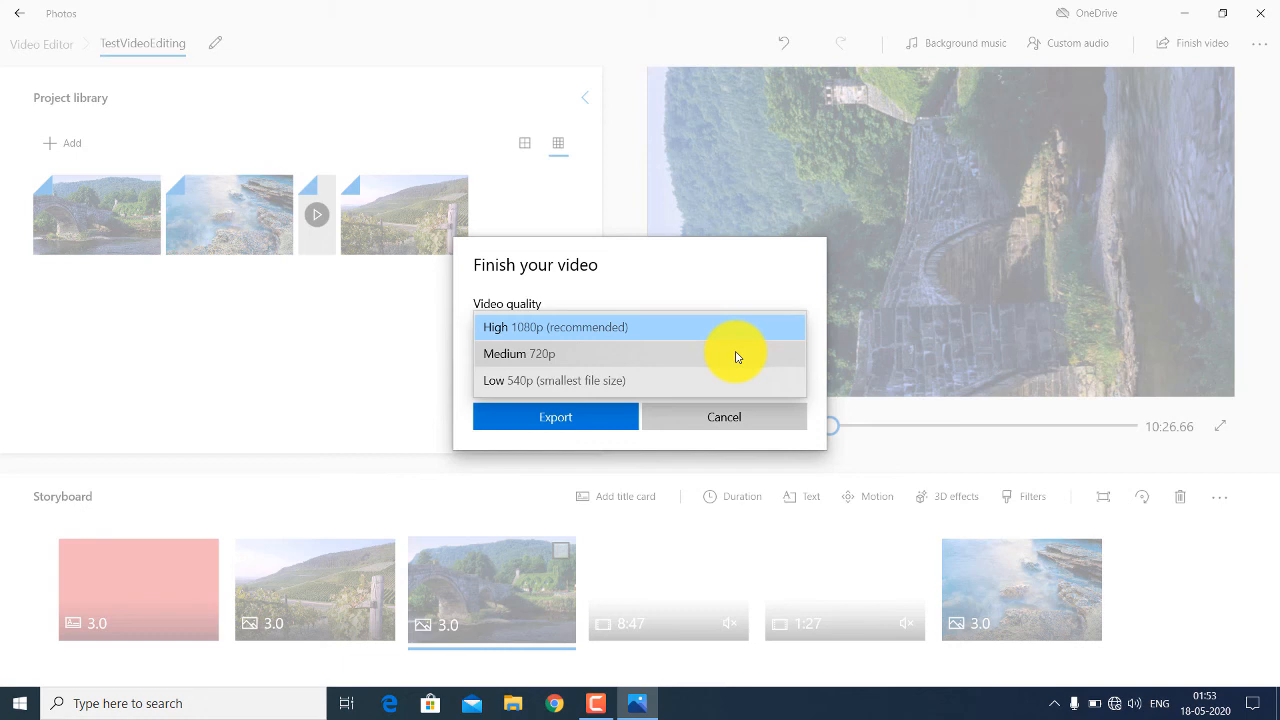
click(737, 355)
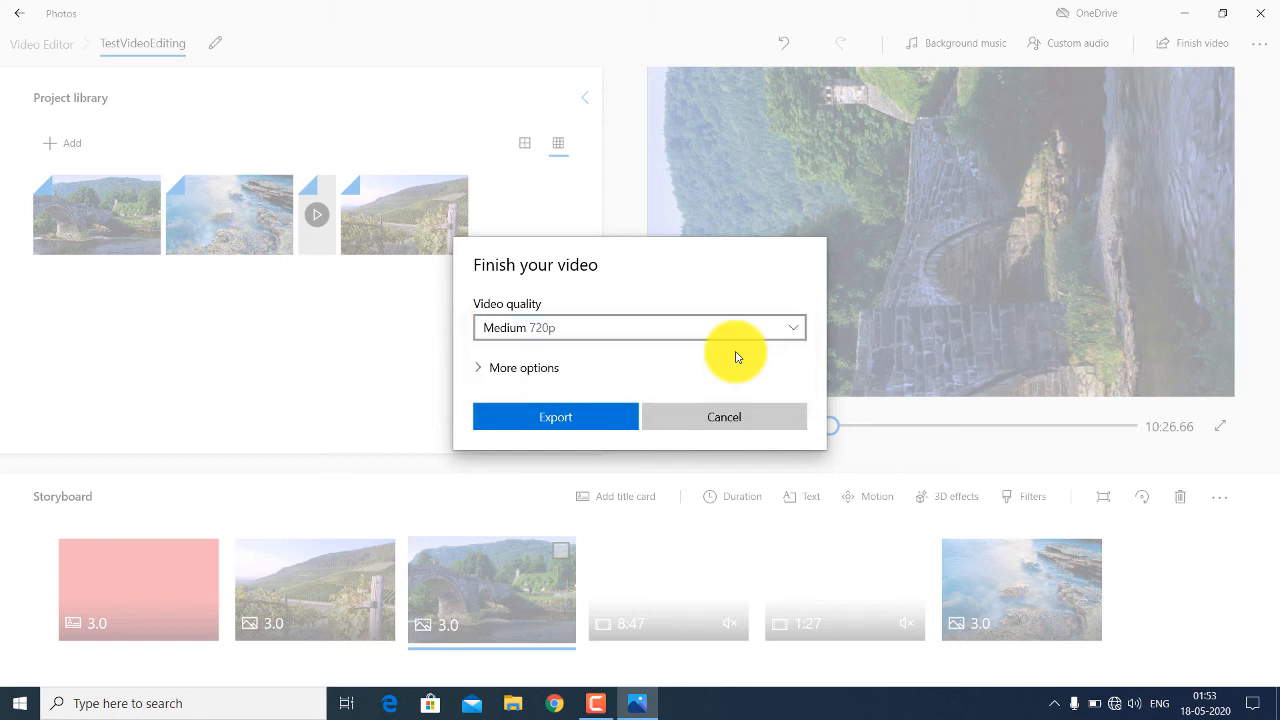
click(553, 418)
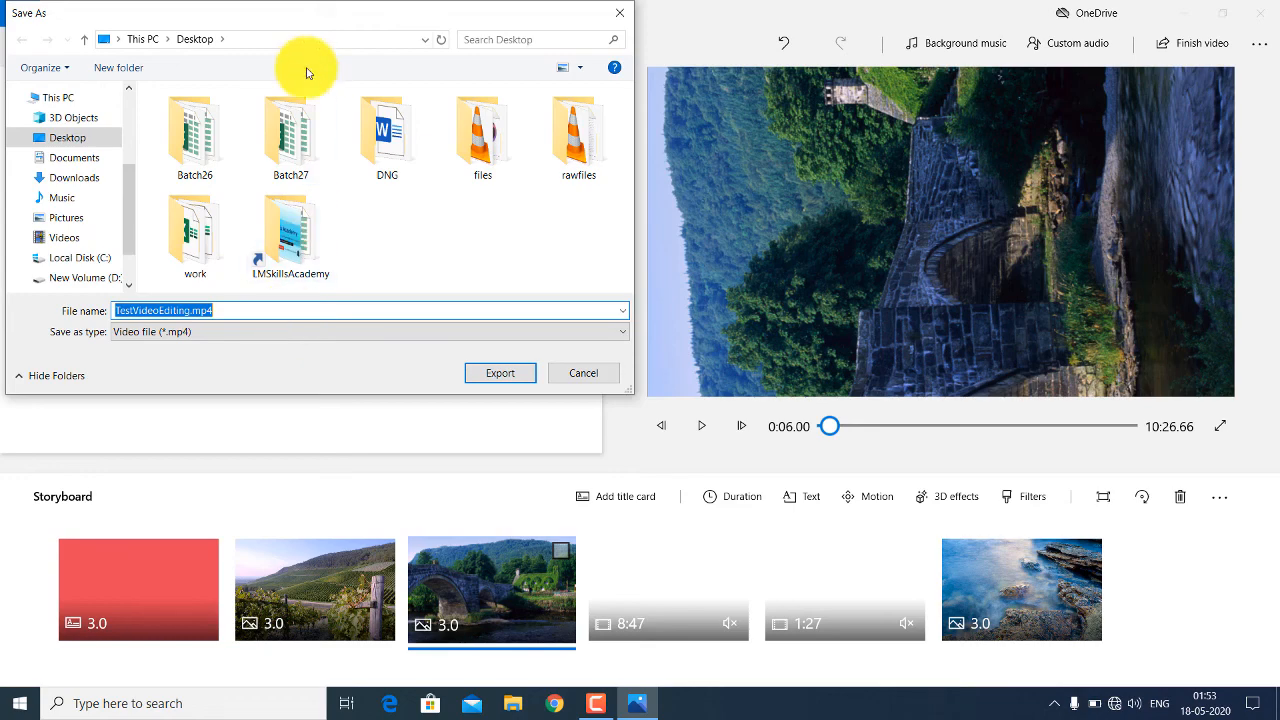
Export the video to the Desktop under the file name FirstYoutubeVideo and close the preview of the exported file.
drag(285, 15, 688, 160)
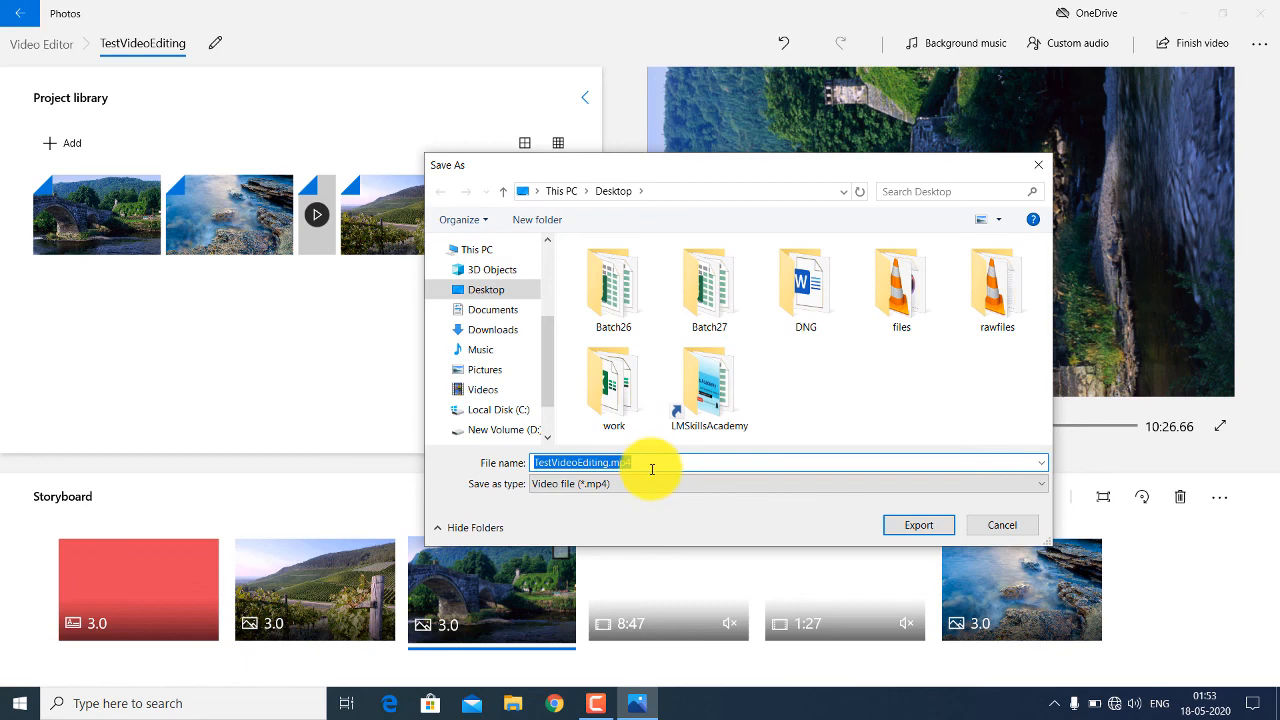
text(FirtY)
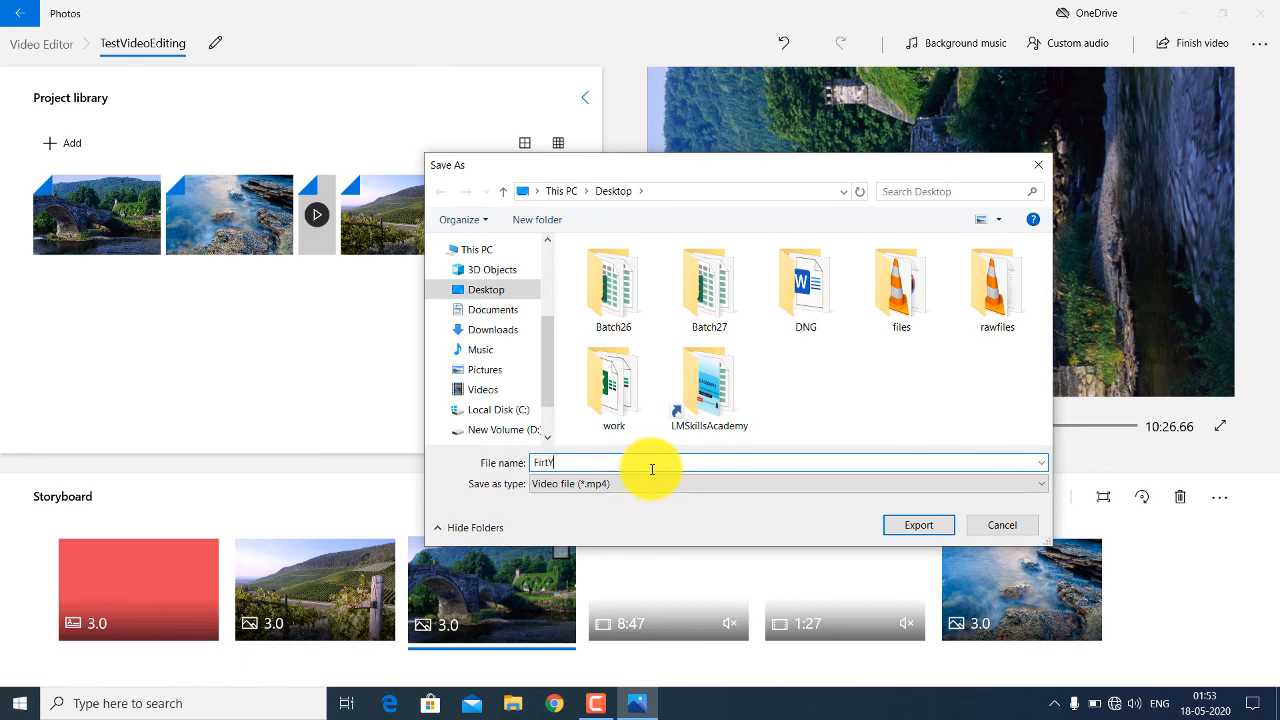
text(outubeVideo)
click(539, 463)
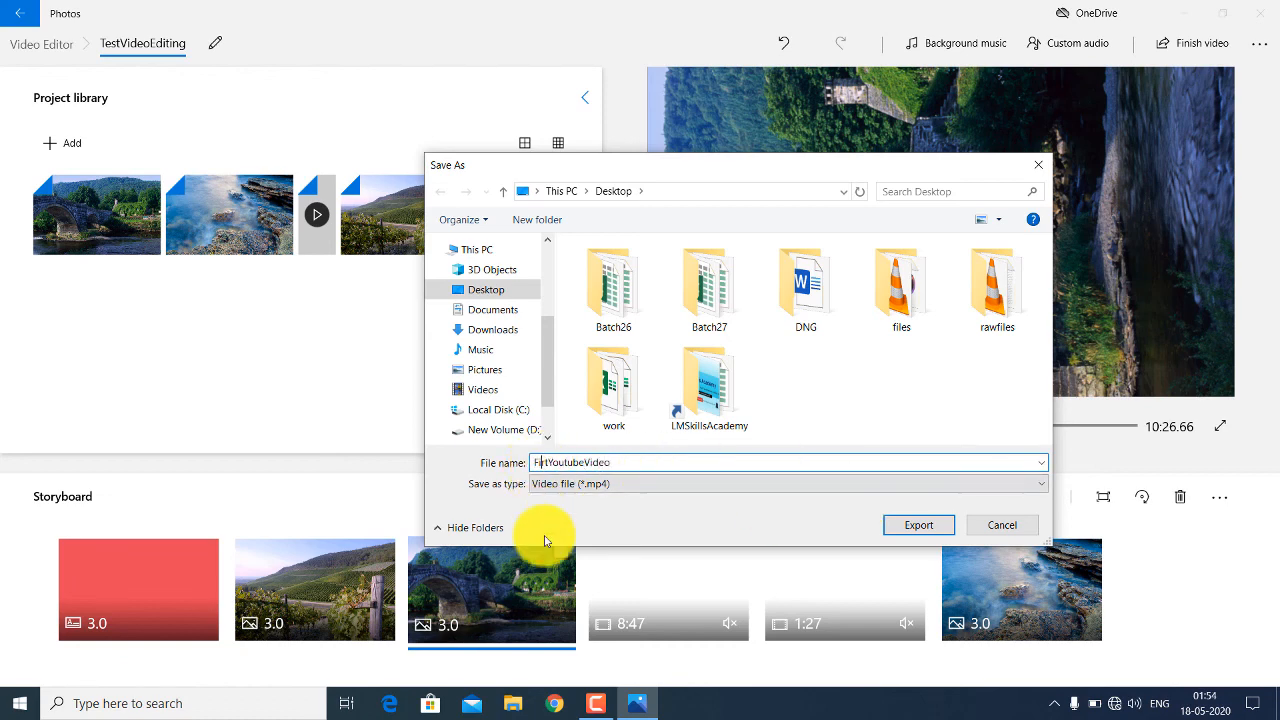
text(s)
key(BackSpace)
key(Right)
text(s)
key(BackSpace)
key(BackSpace)
key(BackSpace)
text(rs)
click(929, 524)
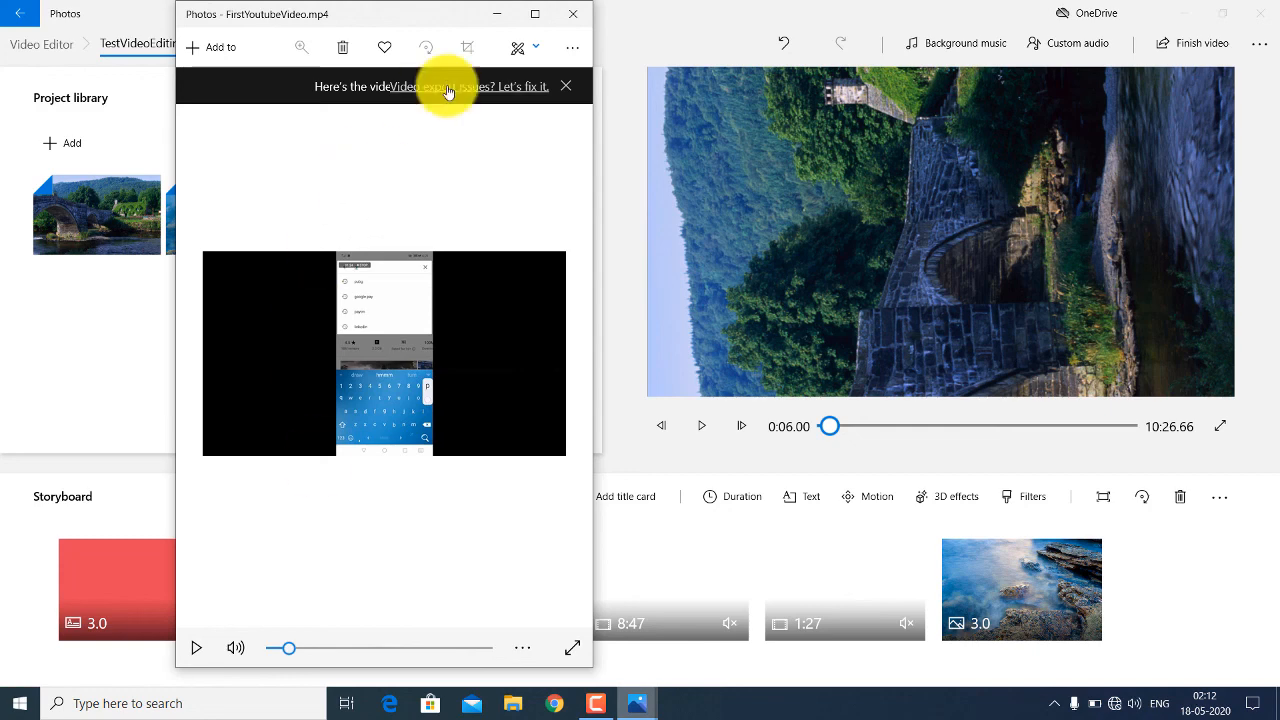
click(567, 20)
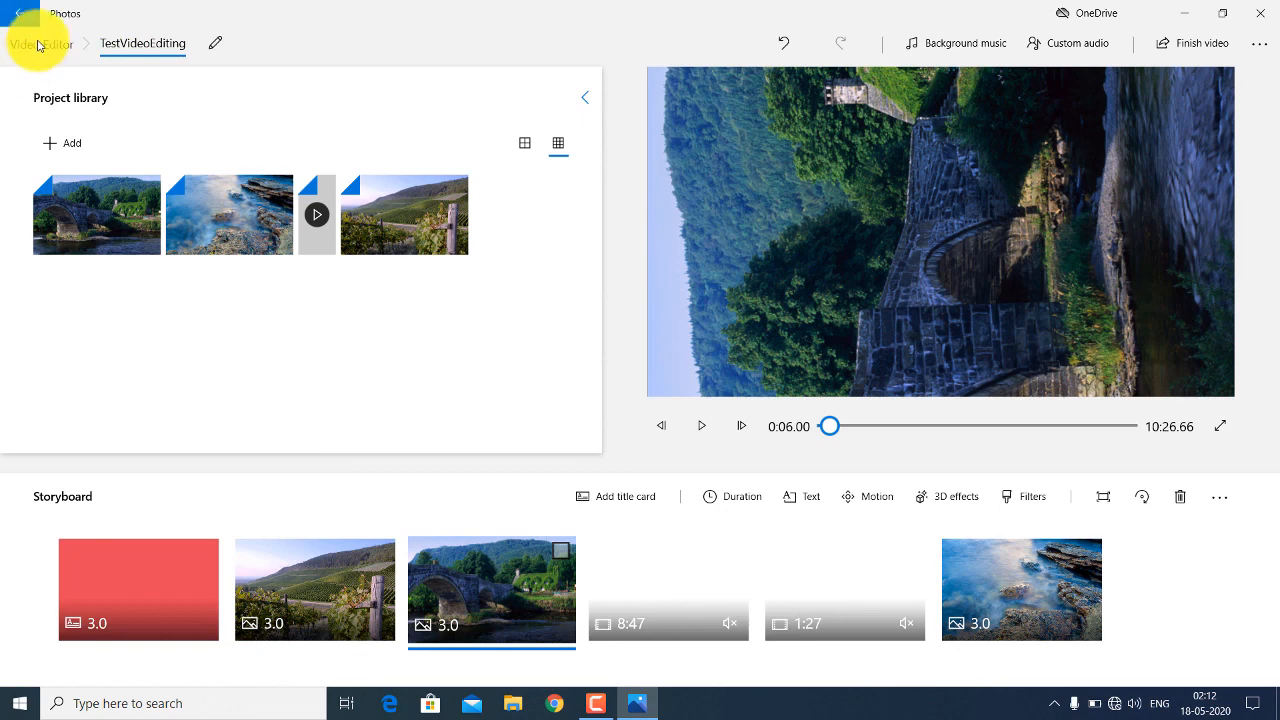
Return to the list of video projects and remove the TestVideoEditing project.
click(19, 13)
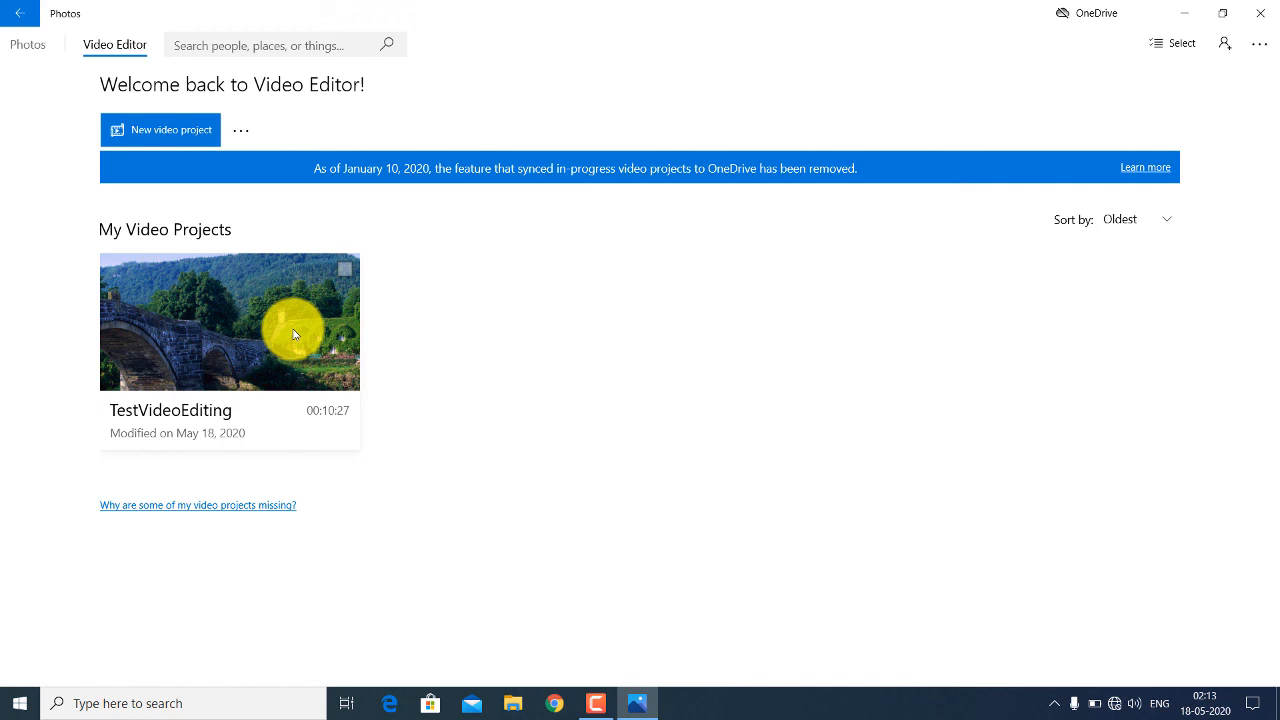
click(346, 271)
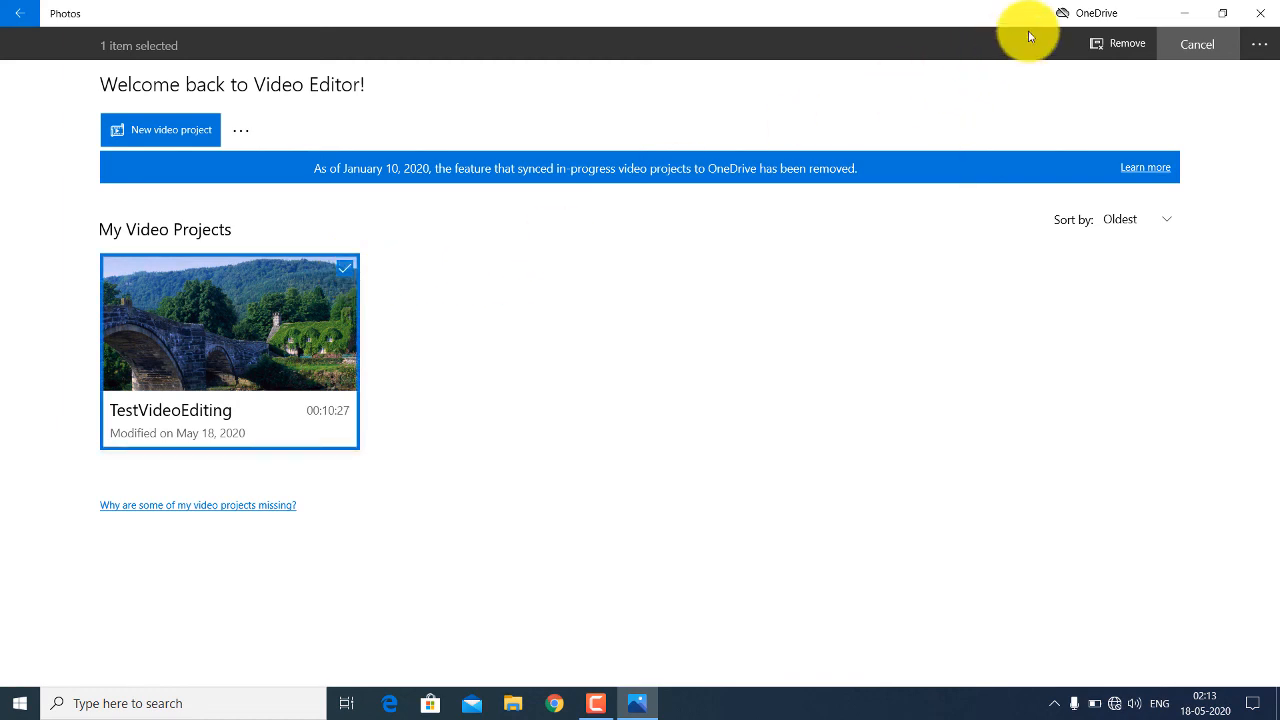
click(1130, 50)
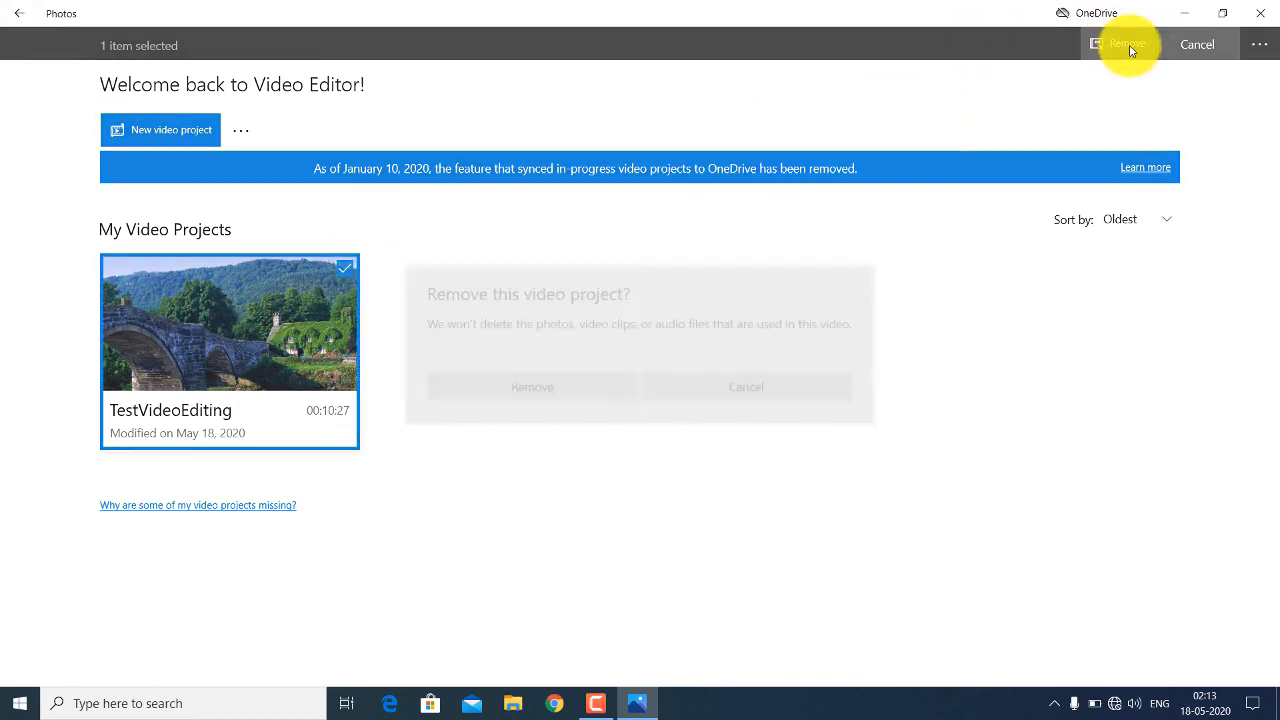
click(538, 387)
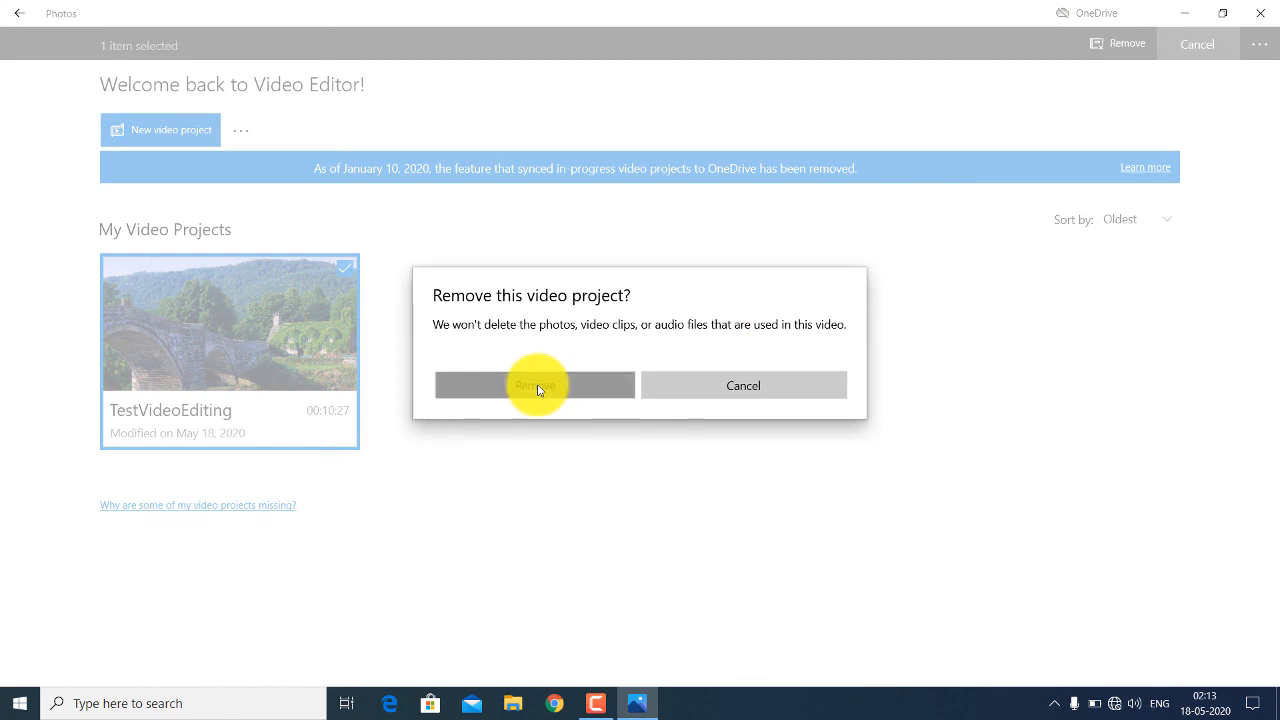